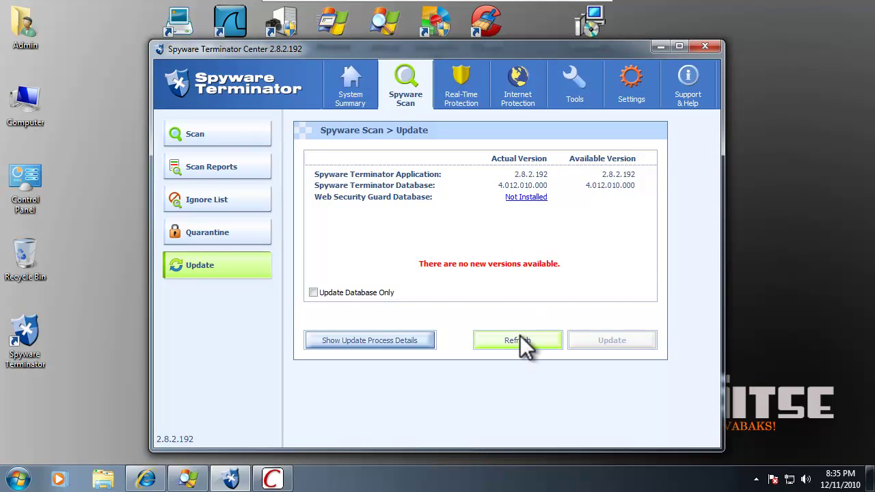
Step: Refresh the update check and review Real-Time Protection's general settings, shields, white list, black list and review list
left_click(523, 337)
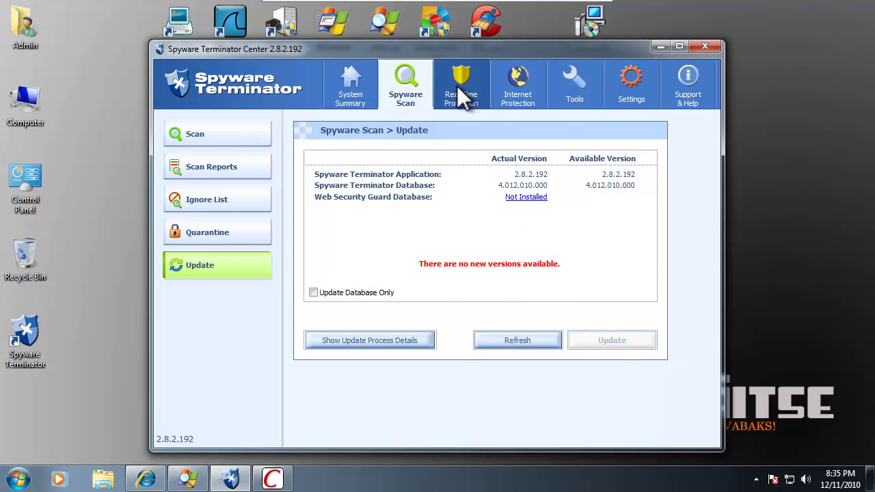
left_click(457, 86)
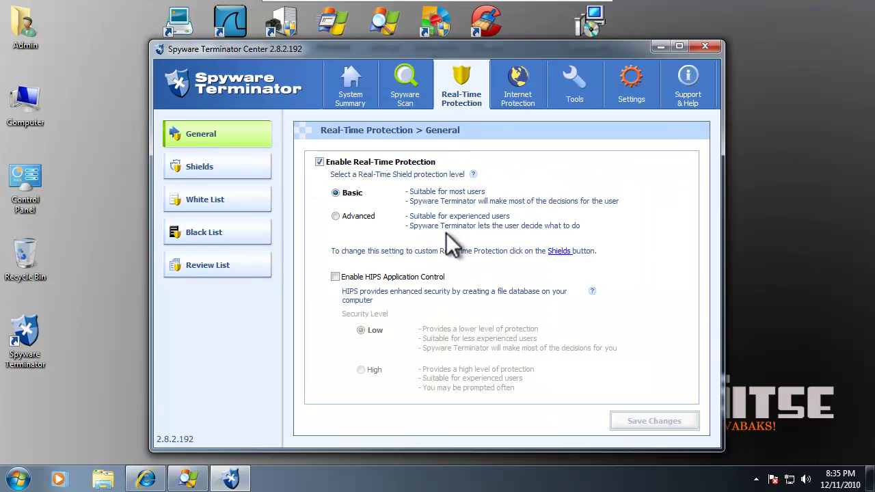
left_click(221, 174)
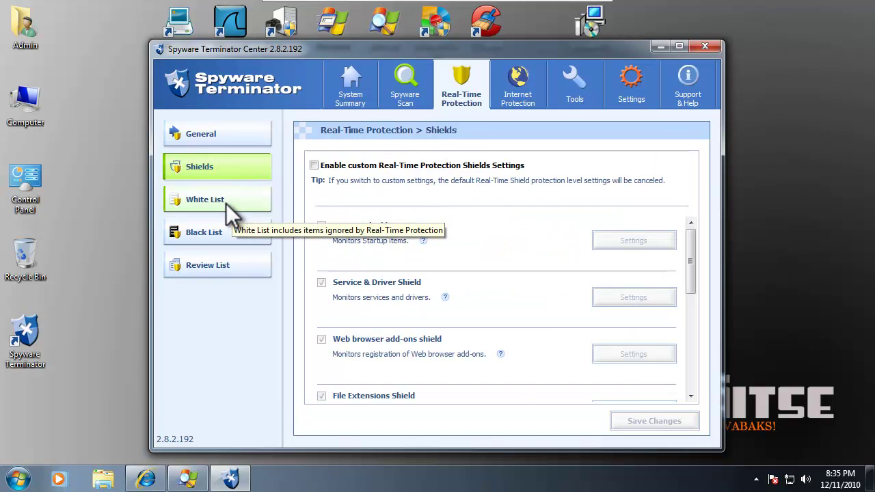
left_click(226, 203)
left_click(238, 234)
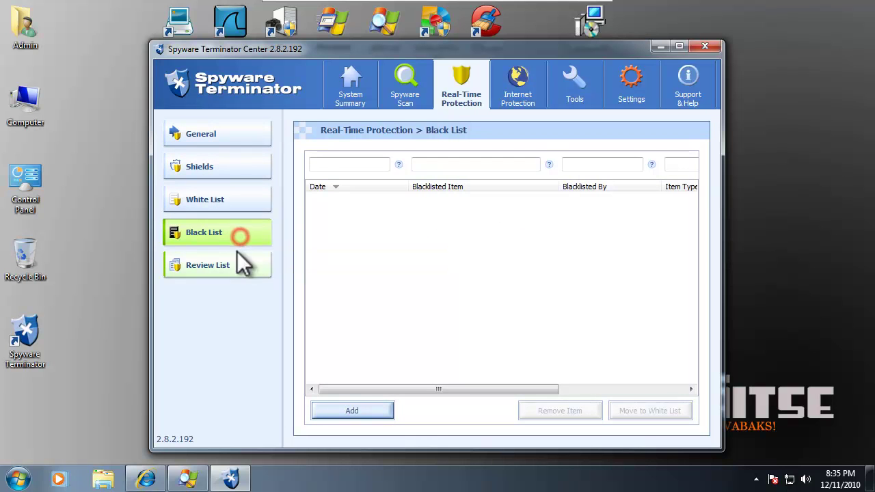
left_click(231, 266)
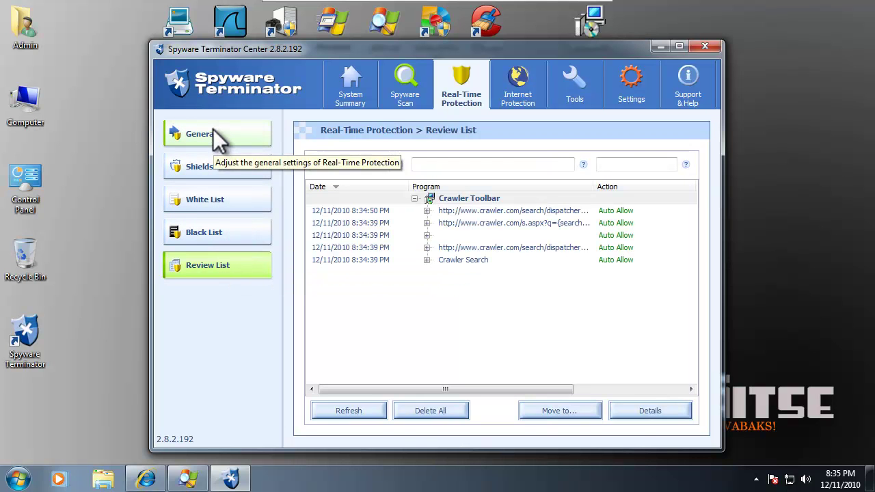
left_click(214, 133)
Step: Close the Spyware Terminator Center from its system summary and switch to Process Explorer, showing the end of its process list
left_click(355, 89)
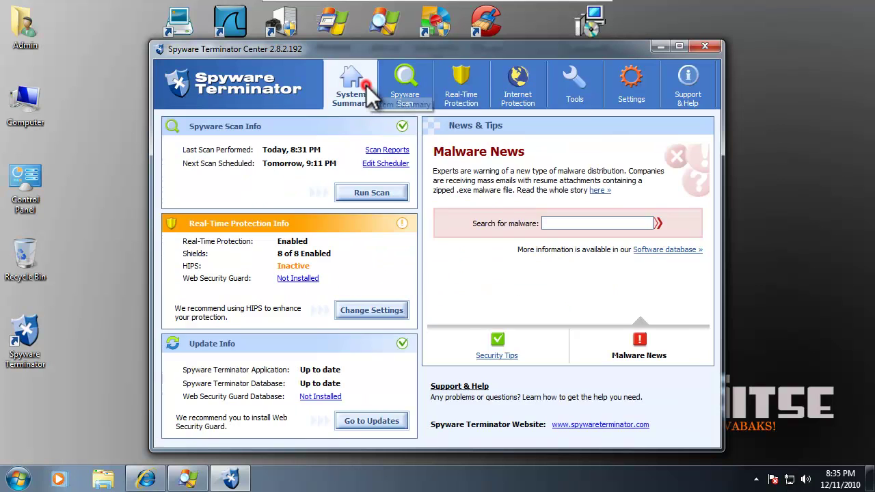
left_click(705, 47)
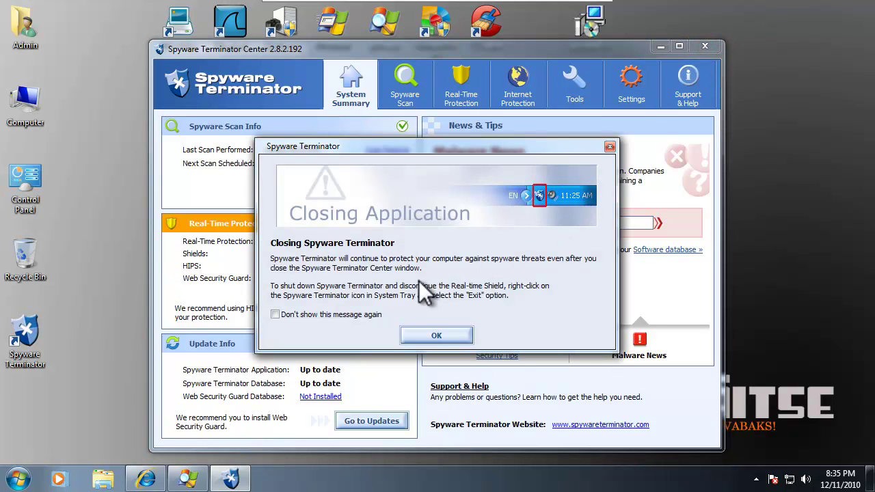
left_click(436, 337)
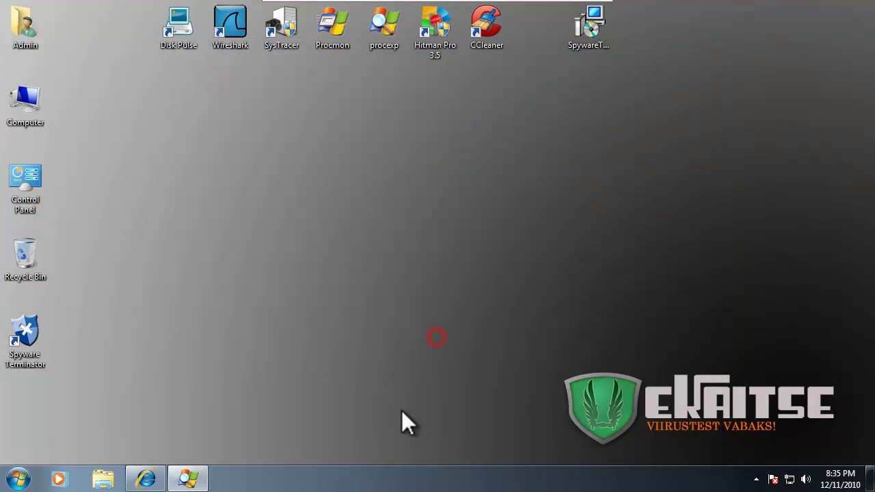
left_click(187, 478)
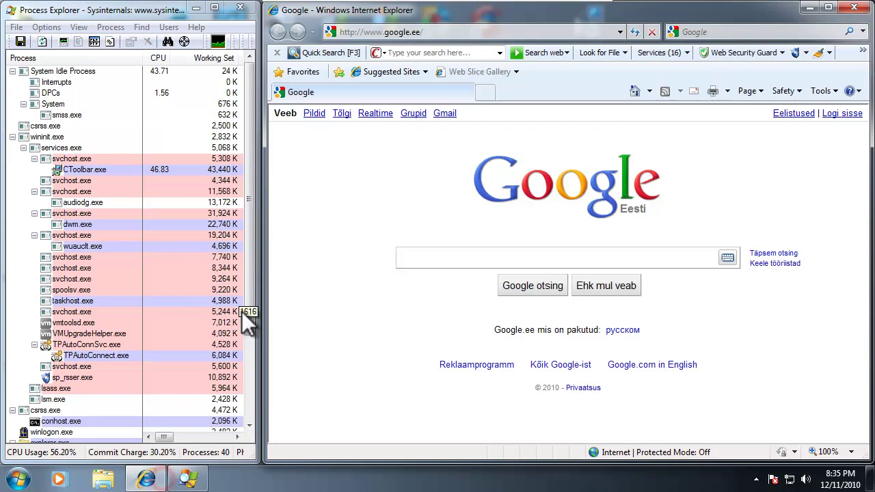
left_click_drag(250, 316, 255, 411)
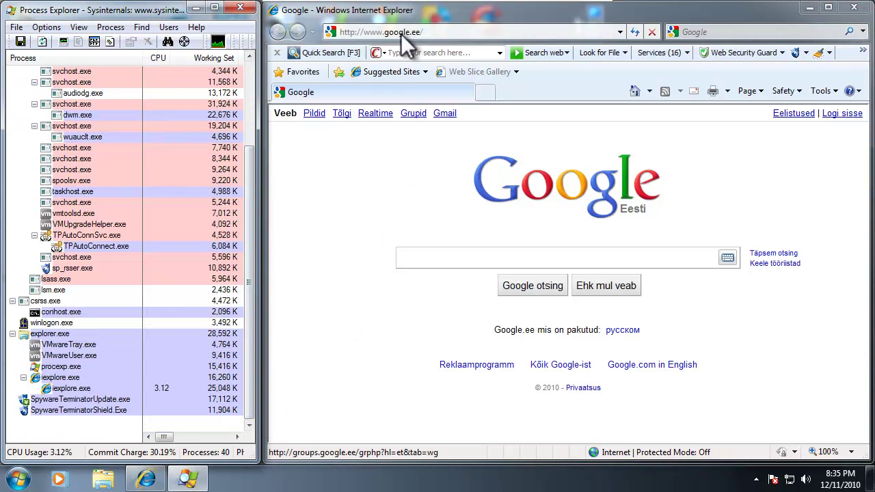
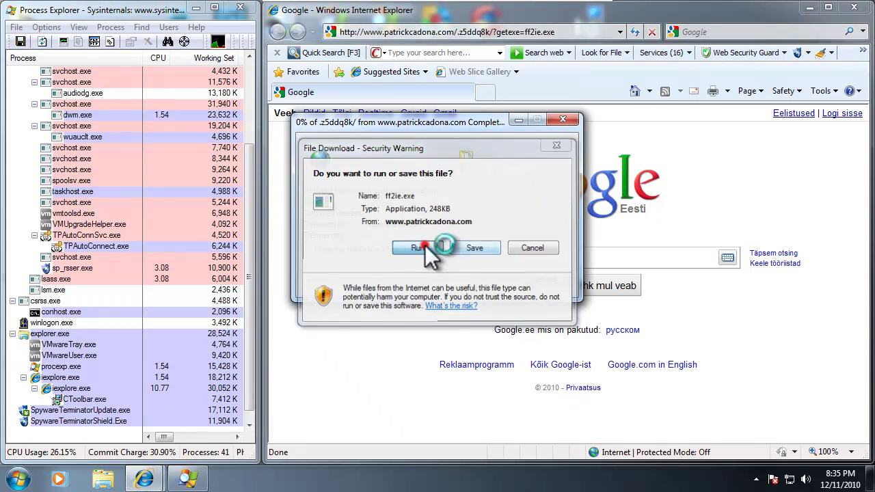
left_click(418, 248)
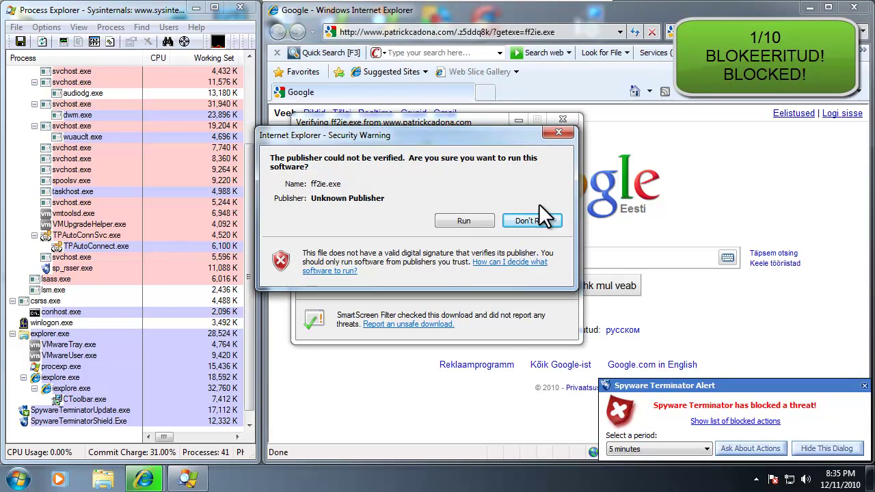
left_click(464, 221)
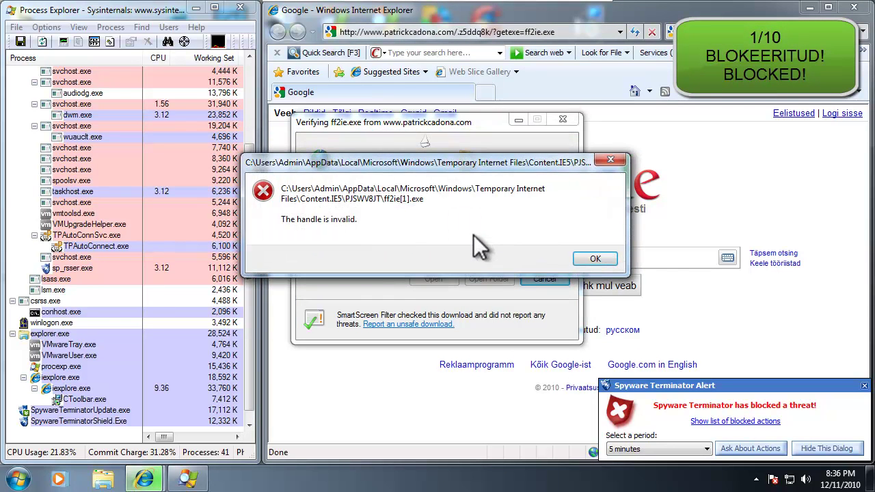
left_click(600, 259)
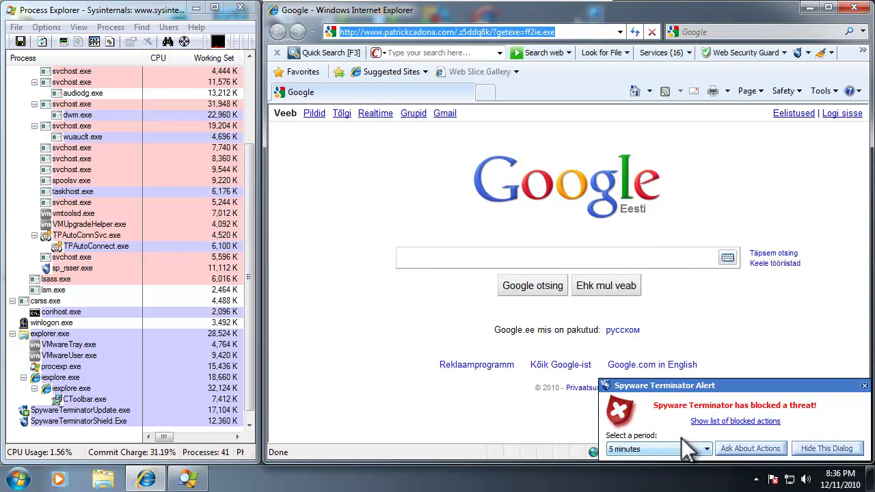
Step: Open the list of blocked actions from the Spyware Terminator alert, then close the opened window and the alert
left_click(751, 422)
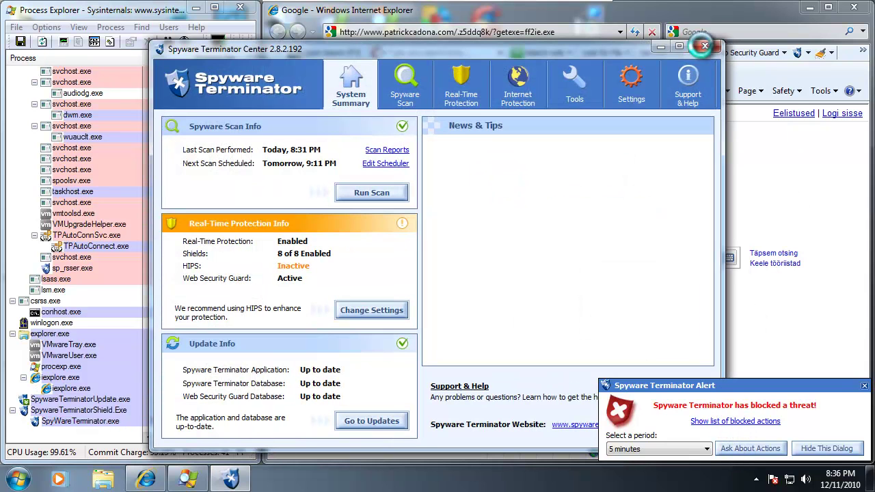
left_click(705, 47)
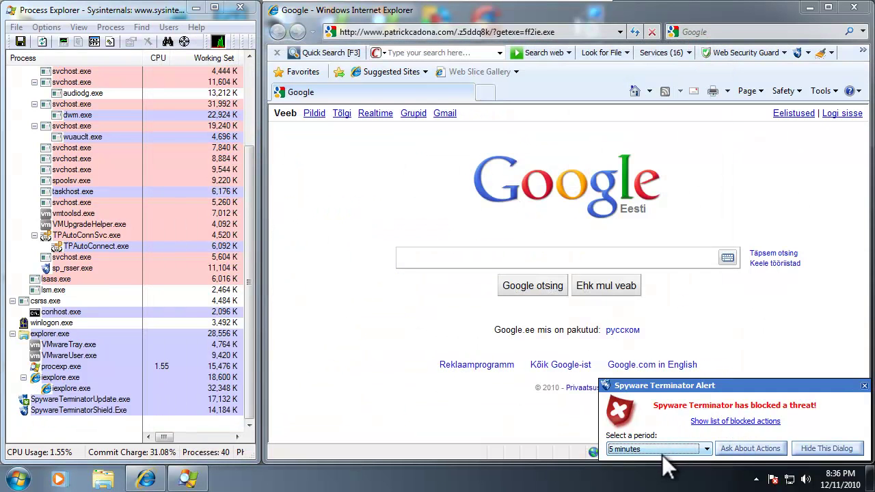
left_click(865, 386)
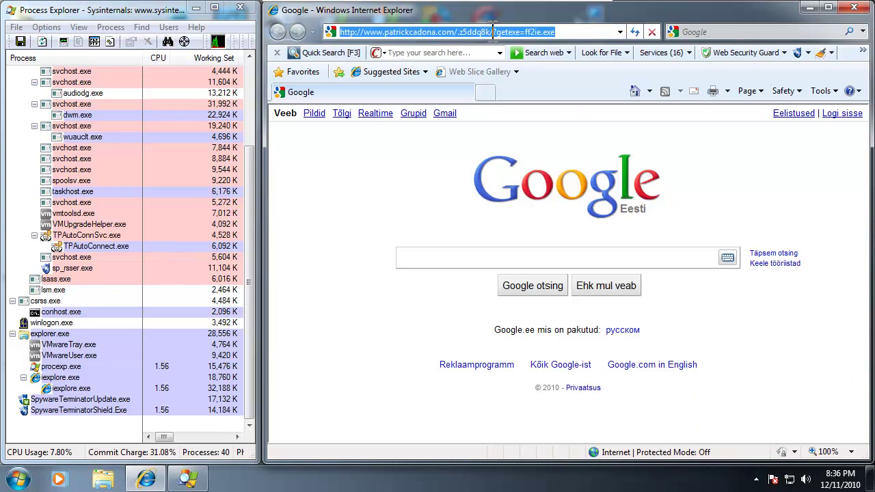
left_click(494, 31)
type("http://67.202.108.130/homiss.exe")
key("Return")
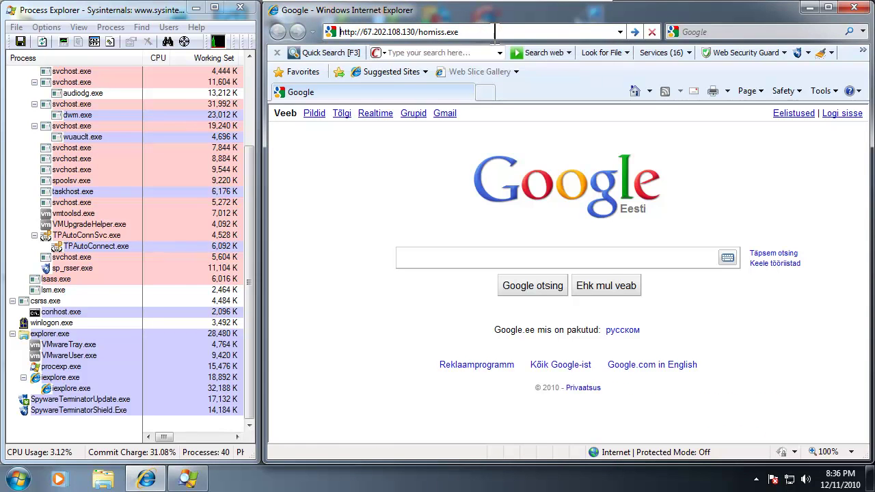
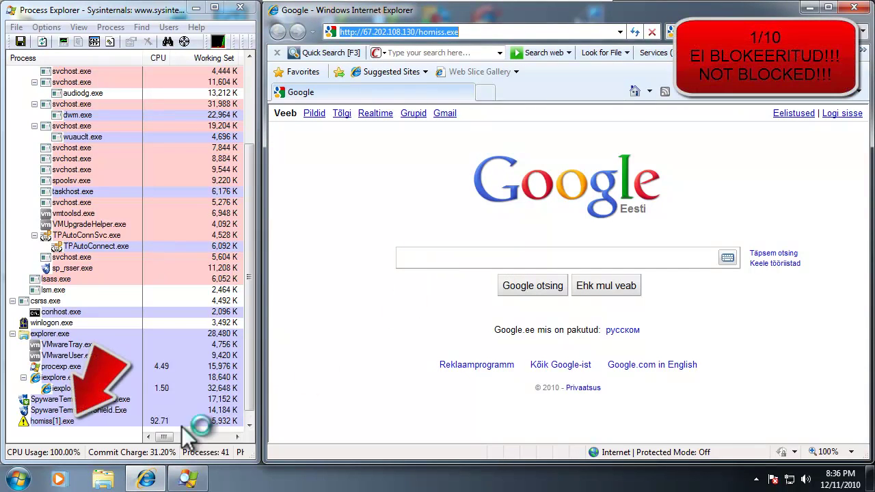
left_click(68, 421)
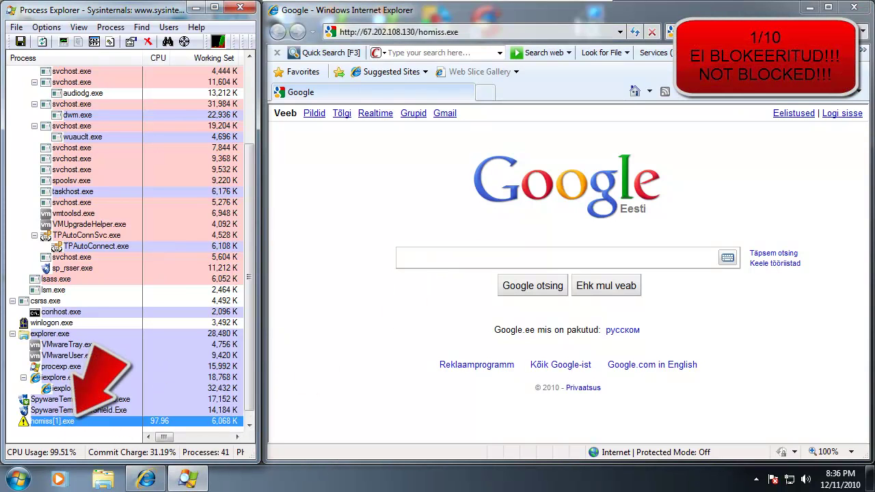
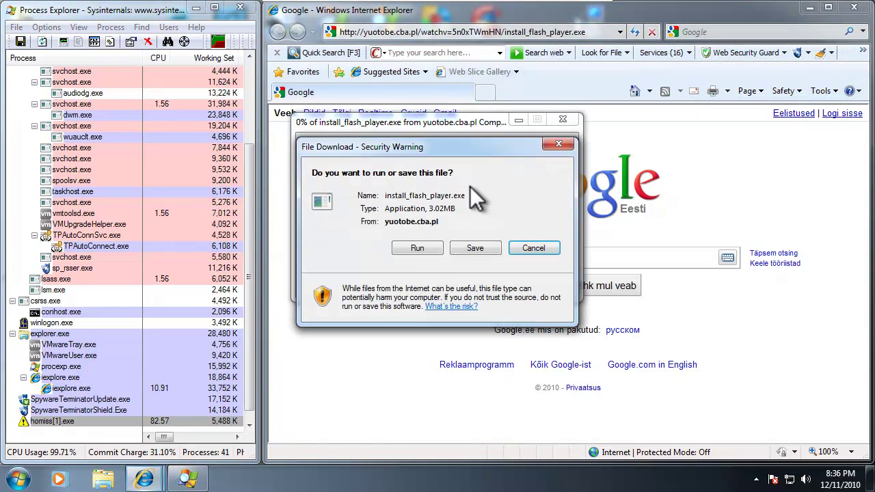
Step: Choose to run install_flash_player.exe from yuotobe.cba.pl and start its download, disregarding the unsafe download warning
left_click(426, 250)
left_click(419, 232)
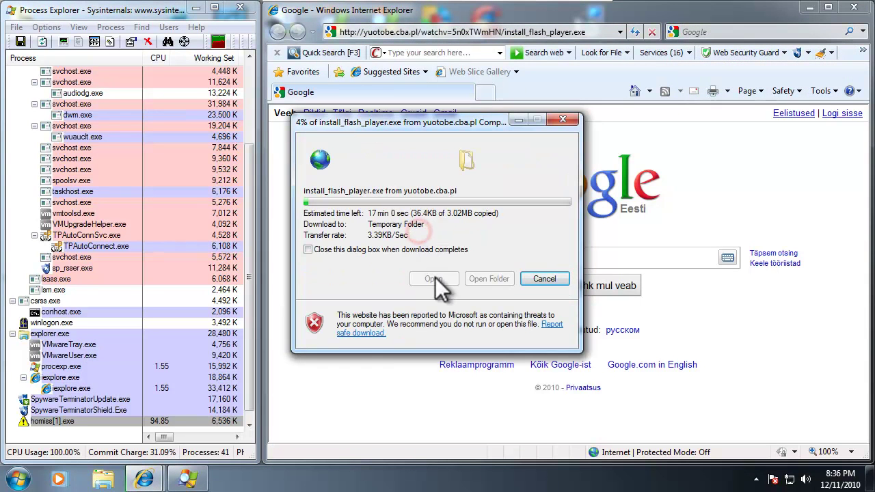
Step: Suspend the homiss[1].exe process in Process Explorer and return to the download in progress
right_click(82, 422)
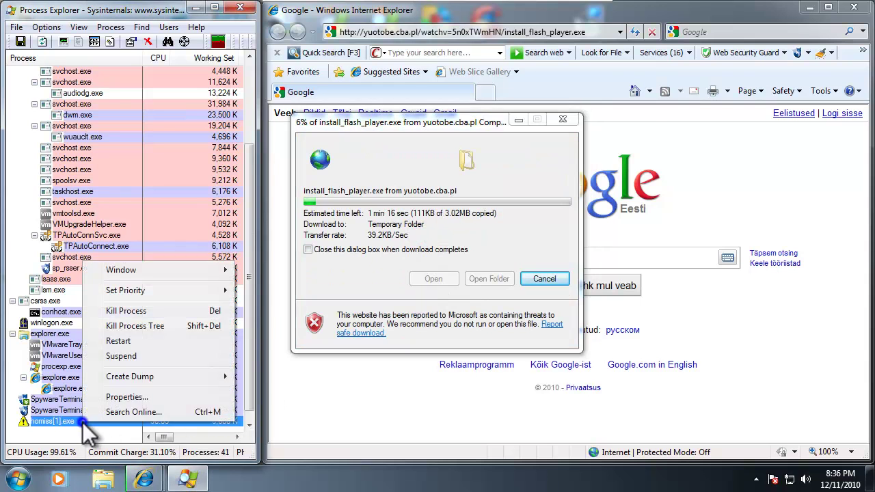
left_click(120, 356)
left_click(389, 277)
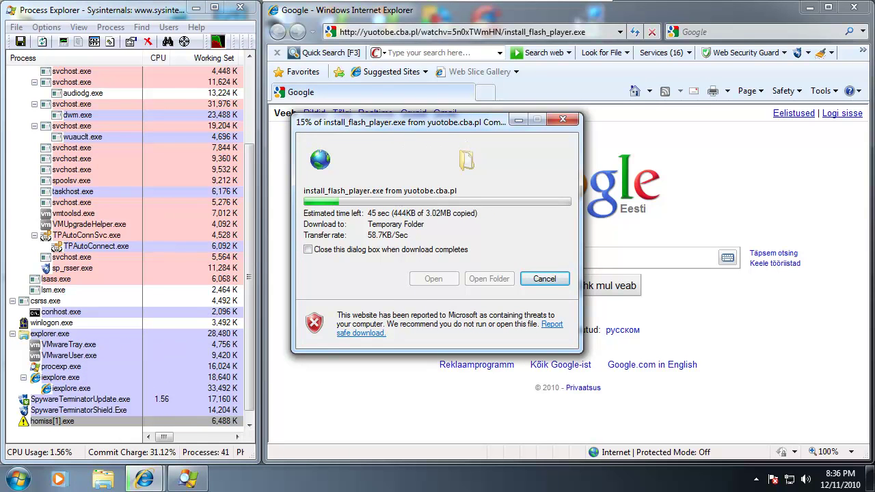
Step: Load video-plugin.net/New-Video-Addon.48563.exe and run the file, disregarding the unsafe download warning
left_click(455, 31)
type("video-plugin.net/New-Video-Addon.48563.exe")
key("Return")
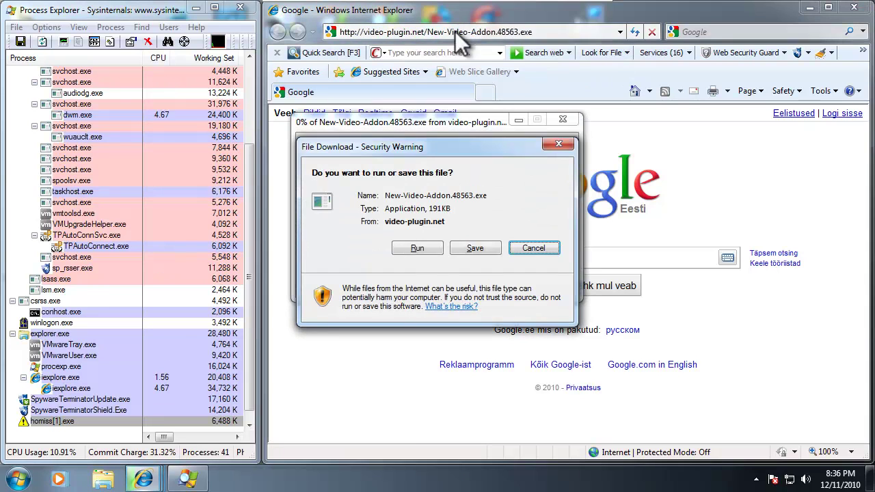
left_click(417, 249)
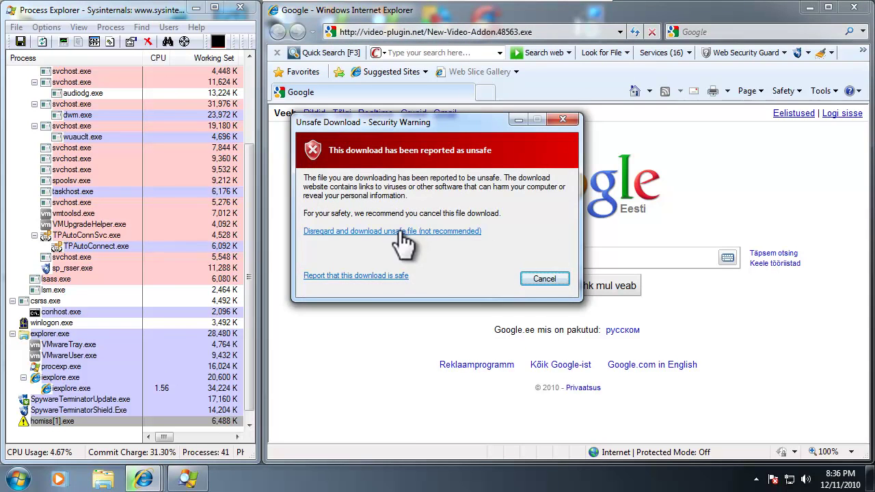
left_click(402, 232)
left_click(501, 257)
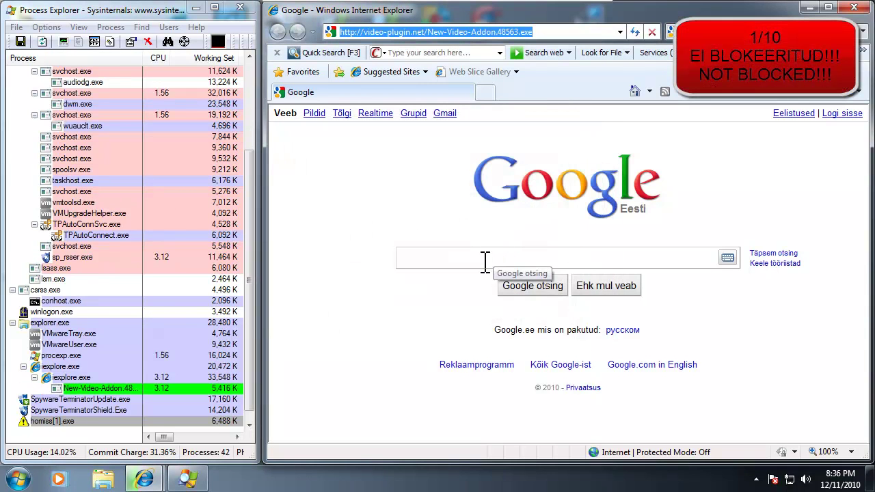
Step: Select the New-Video-Addon process, close the crashed Windows Setup API program and report it as installed correctly
left_click(108, 388)
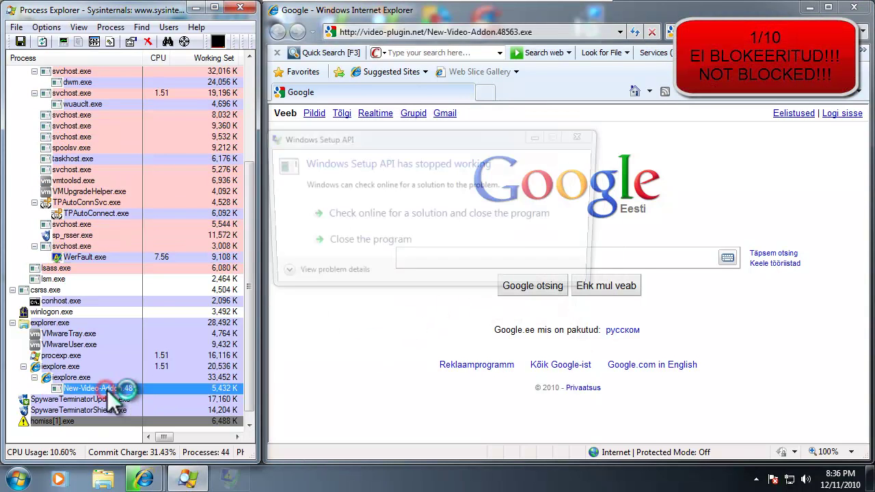
left_click(393, 243)
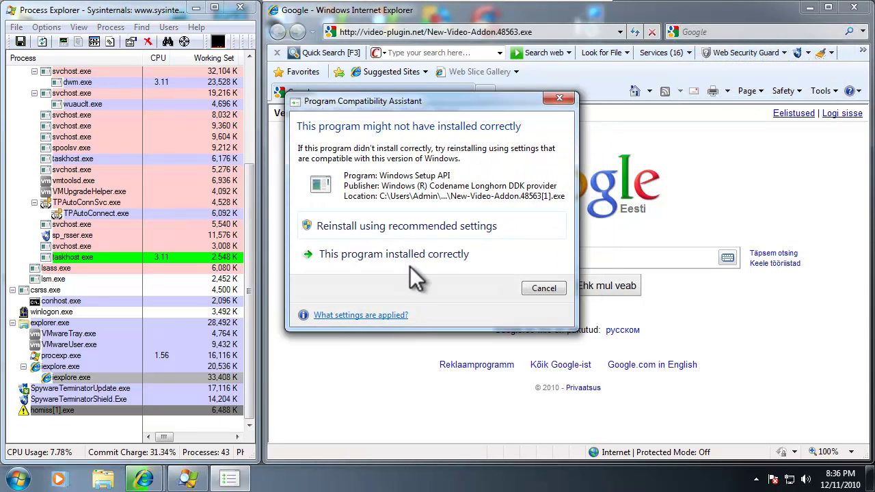
left_click(390, 252)
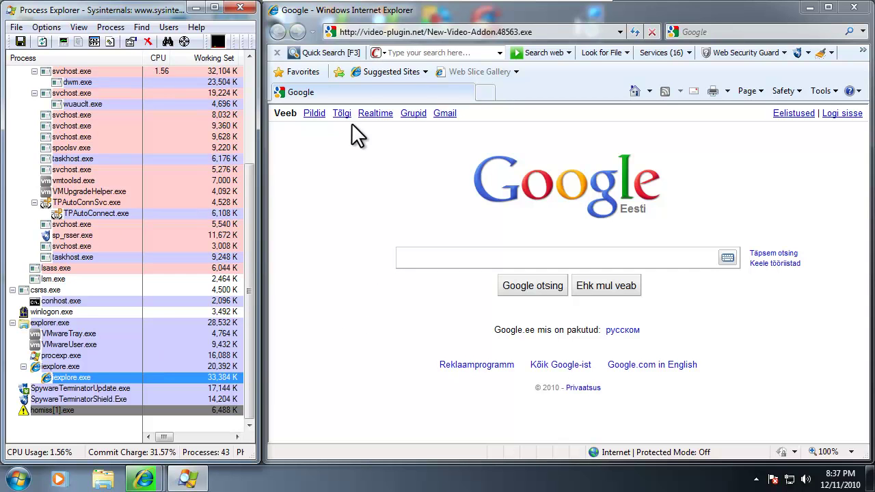
Step: Load r-partner.ru/plugins/tmplx/partner/partner.exe, run it despite the security warnings, and select its partner[1].exe process in Process Explorer
left_click(462, 32)
type("r-partner.ru/plugins/tmplx/partner/partner.exe")
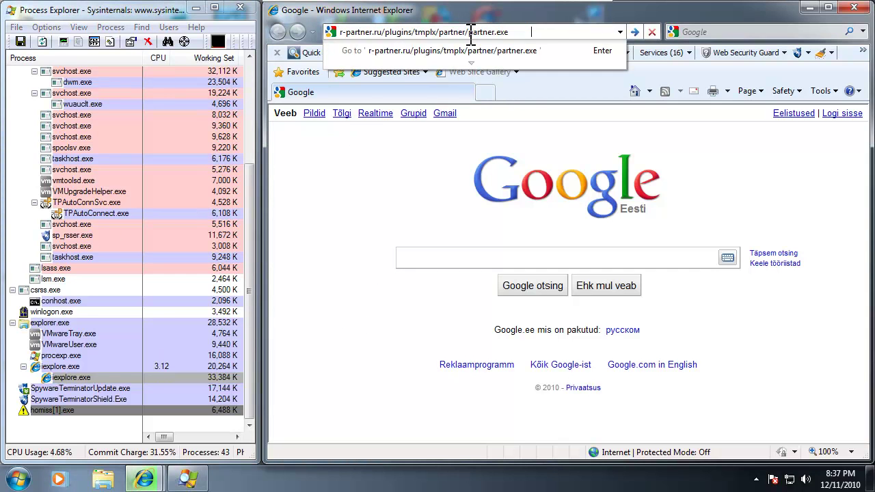
key("Return")
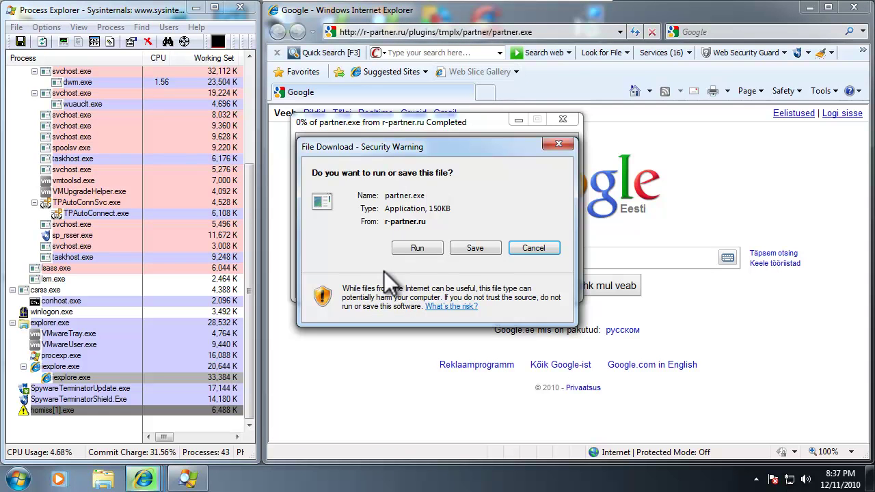
left_click(415, 249)
left_click(419, 232)
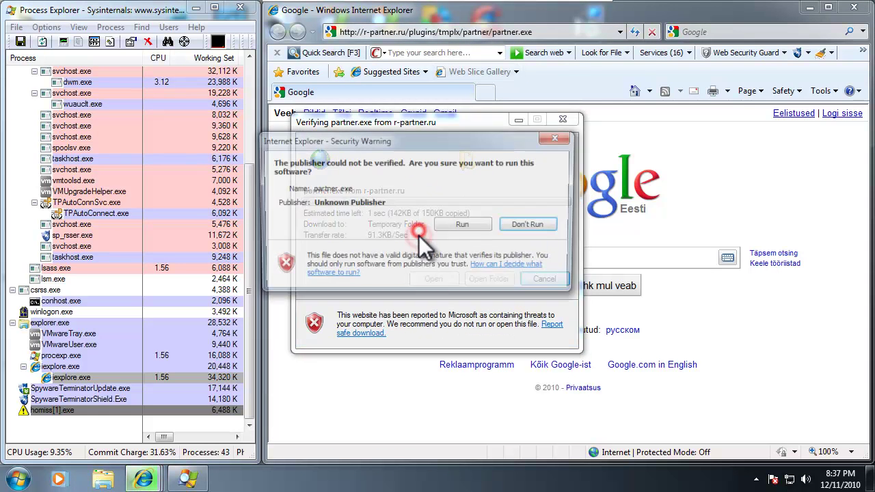
left_click(515, 226)
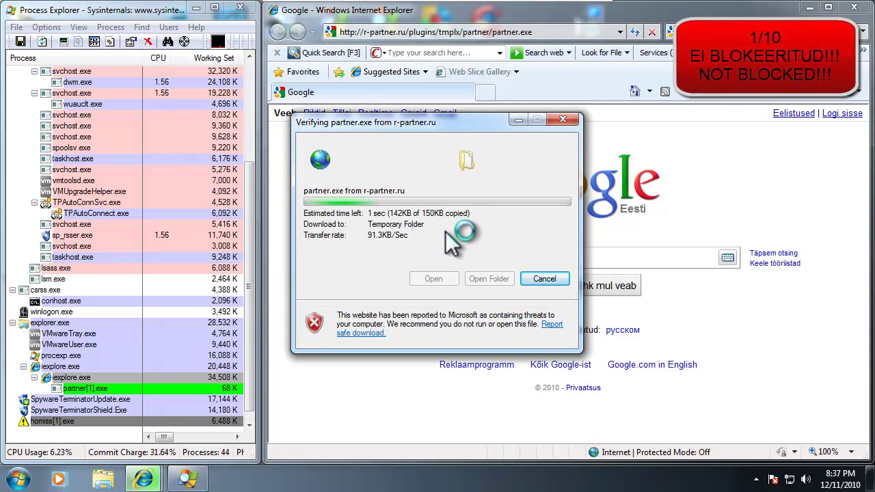
left_click(82, 387)
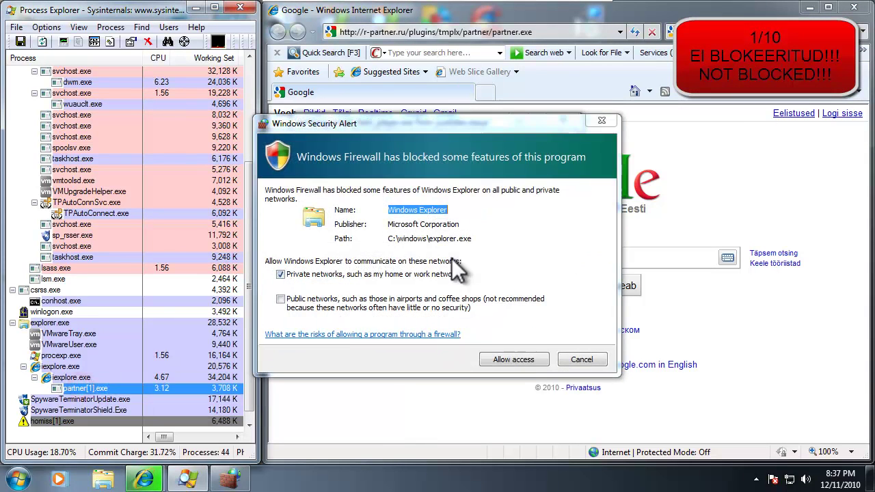
Step: Allow Windows Explorer to communicate through Windows Firewall on private networks
left_click(503, 359)
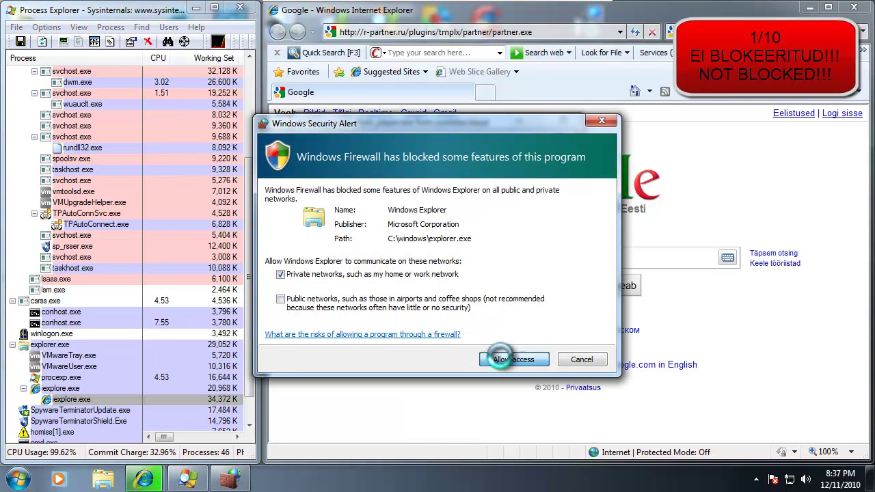
left_click(501, 357)
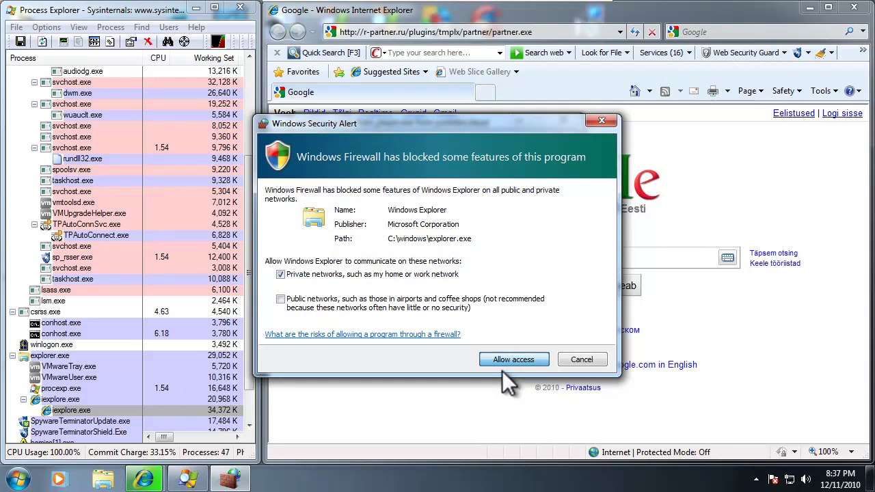
left_click(498, 359)
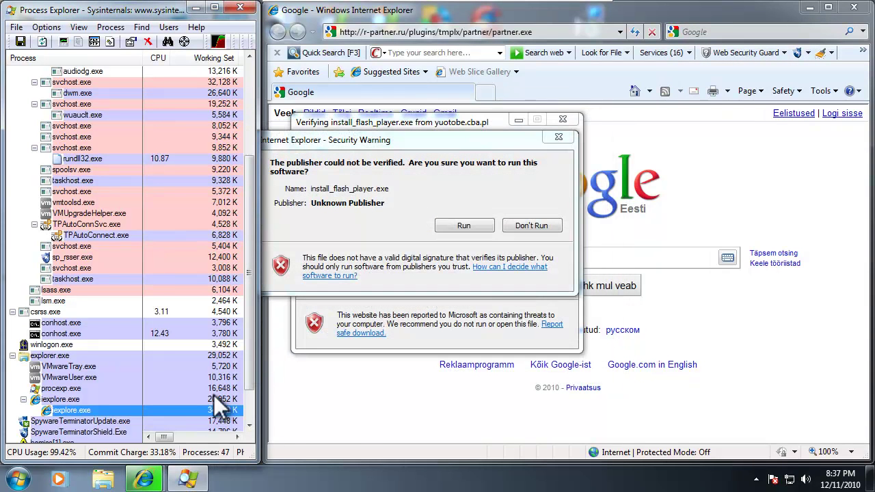
Step: Suspend the top-level cmd.exe process at the end of the Process Explorer list
left_click_drag(253, 353, 247, 398)
left_click(50, 409)
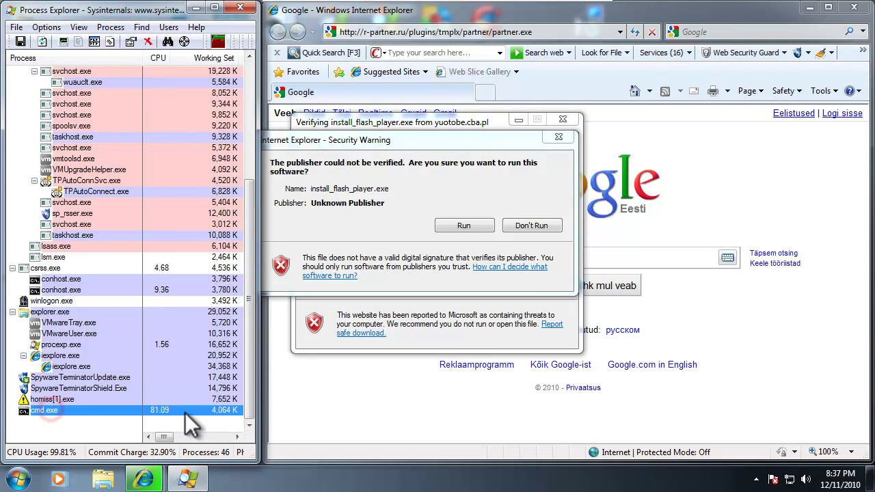
right_click(48, 409)
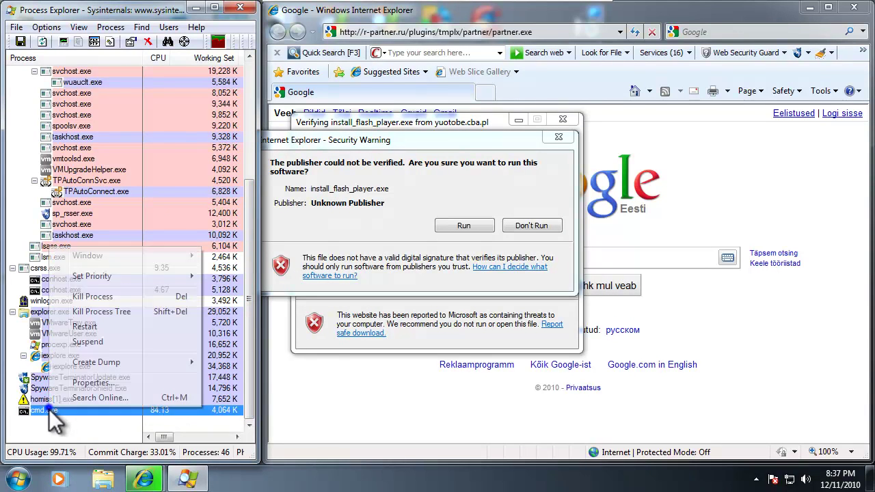
left_click(94, 344)
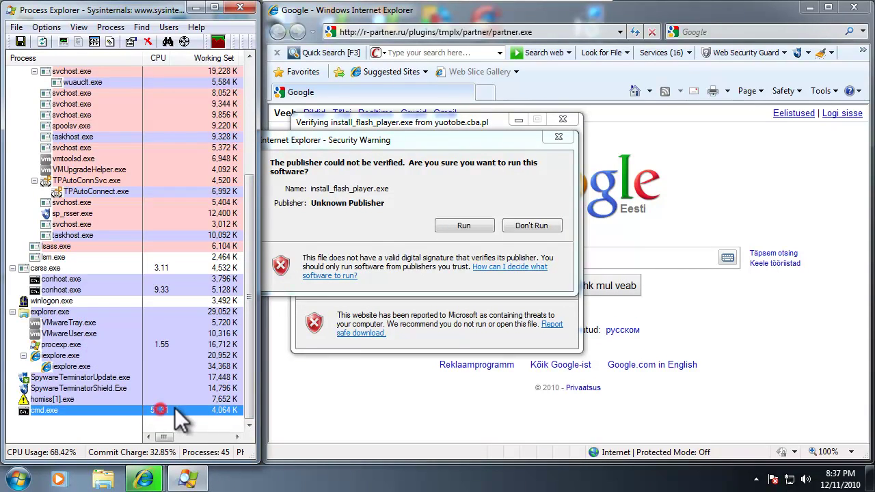
Step: Run install_flash_player.exe despite the unverified publisher, accept the license agreement and complete the Flash Player 10.1 installation
left_click(497, 135)
left_click(469, 226)
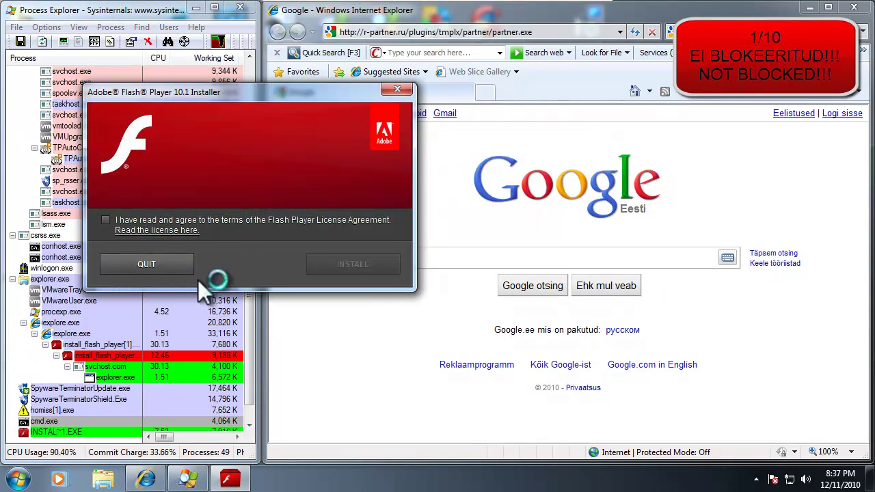
left_click(162, 220)
left_click(351, 265)
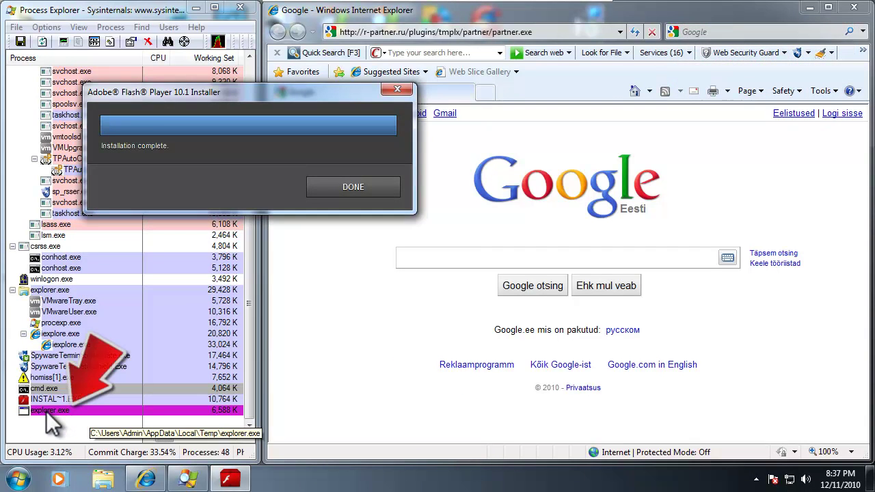
left_click(378, 185)
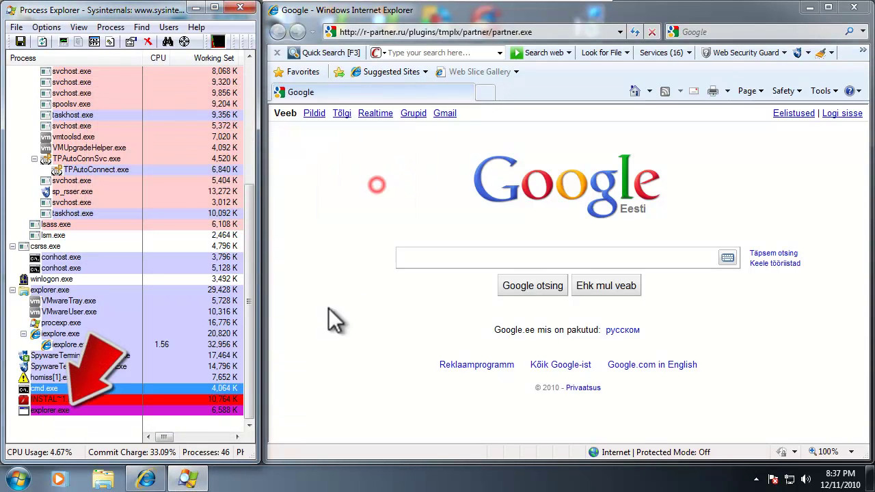
Step: Suspend the separate explorer.exe process running from the Temp folder and the homiss[1].exe process in Process Explorer
left_click(48, 410)
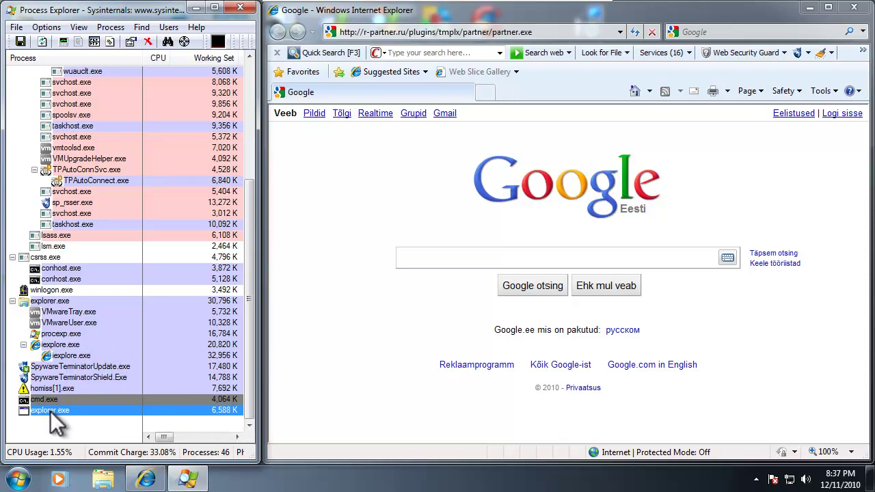
right_click(50, 412)
left_click(94, 347)
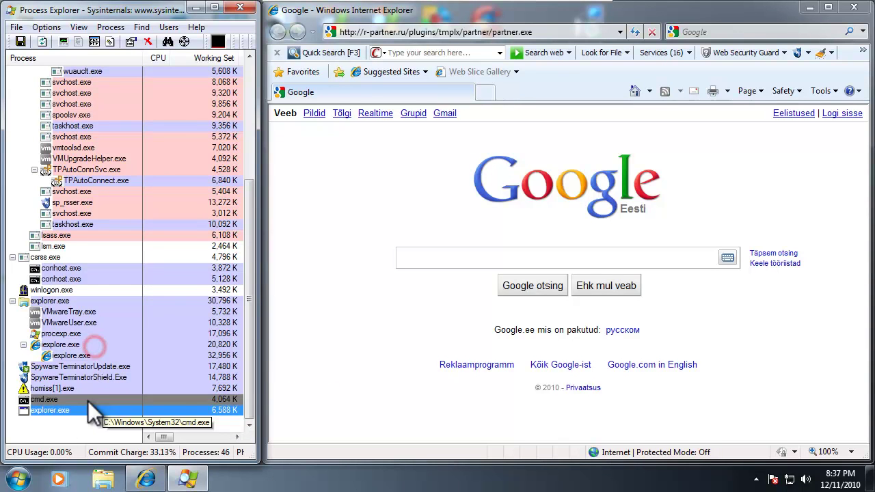
left_click(70, 388)
right_click(70, 388)
left_click(113, 322)
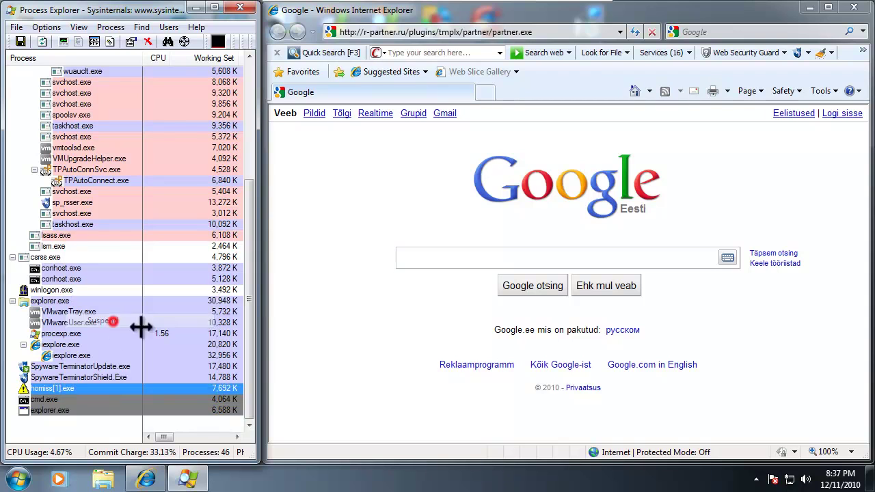
left_click(130, 322)
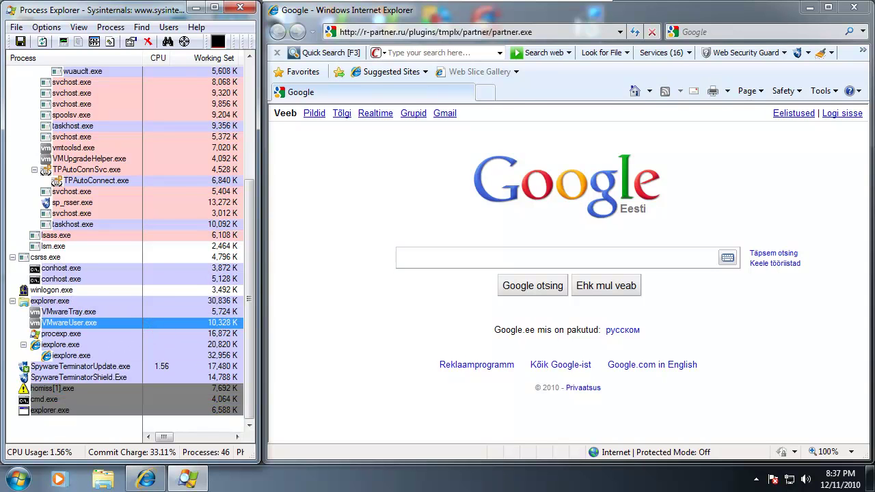
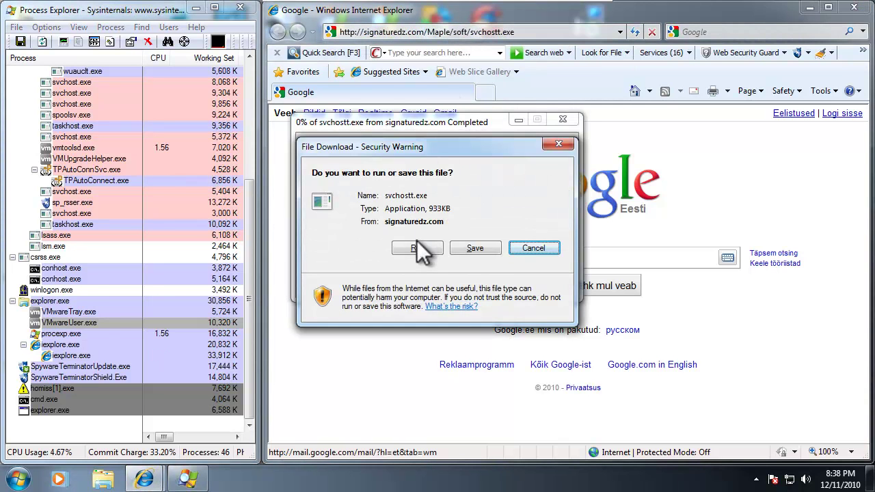
Step: Run svchostt.exe from signaturedz.com and select the parent winitt.exe process in Process Explorer
left_click(418, 247)
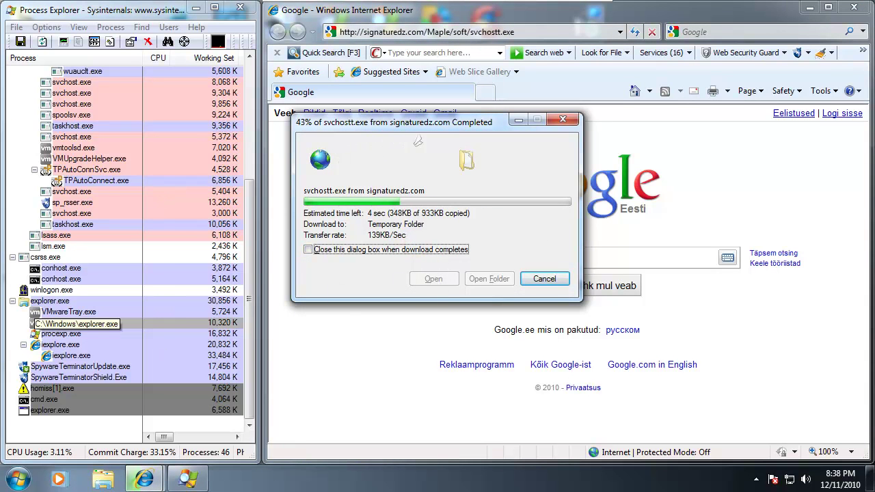
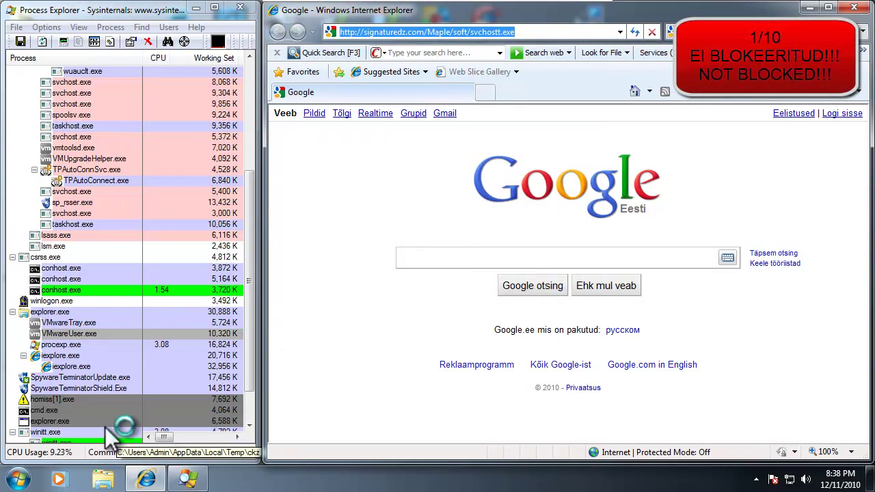
left_click_drag(251, 310, 251, 338)
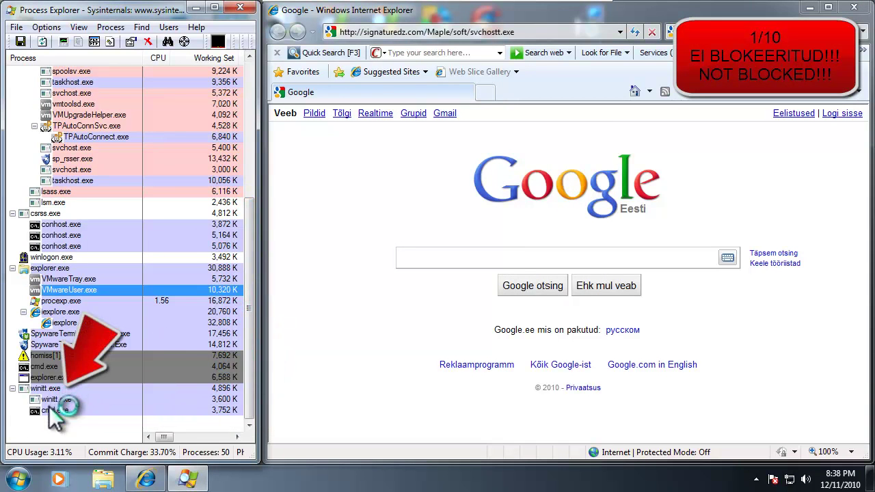
right_click(61, 389)
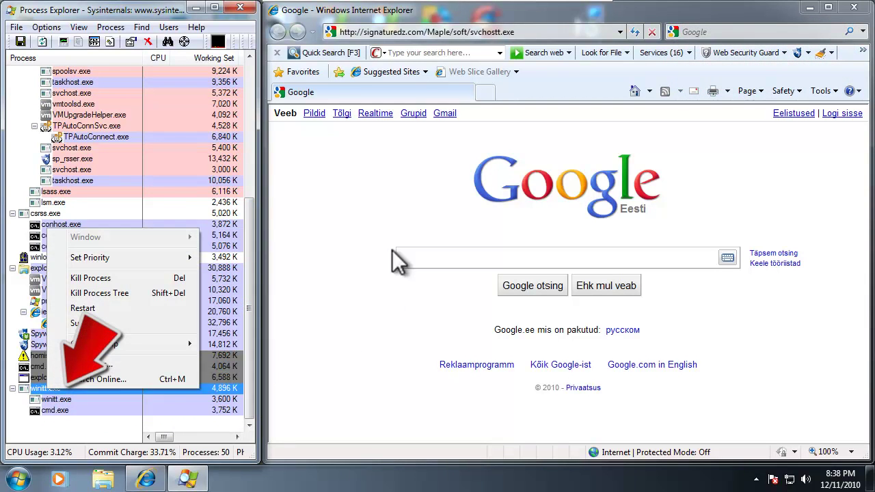
left_click(382, 284)
left_click(470, 31)
type("www.voneclick.com/down/oneclick1.0.exe")
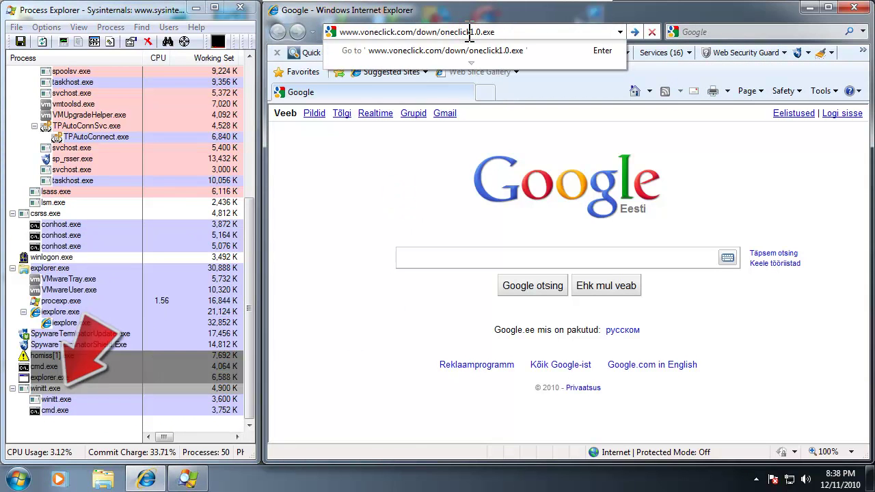
key("Return")
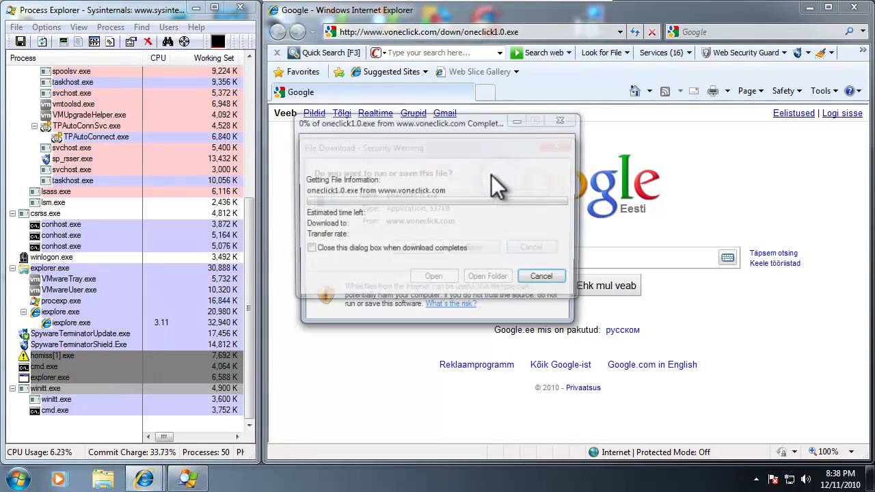
left_click(419, 246)
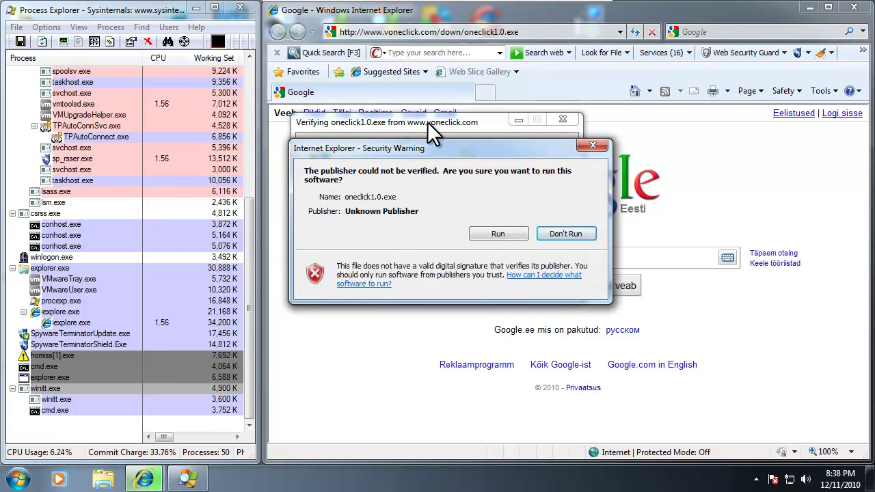
left_click(488, 230)
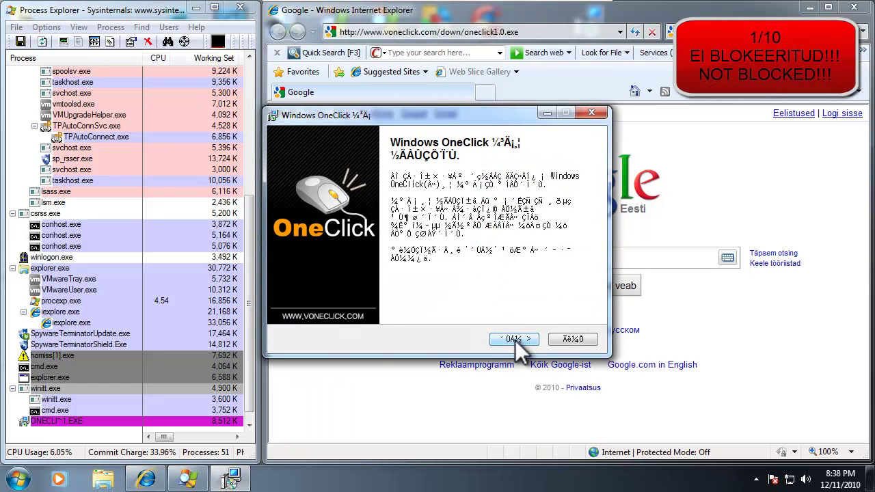
Step: Complete the Windows OneClick installation wizard and return to the process list in Process Explorer
left_click(514, 339)
left_click(515, 339)
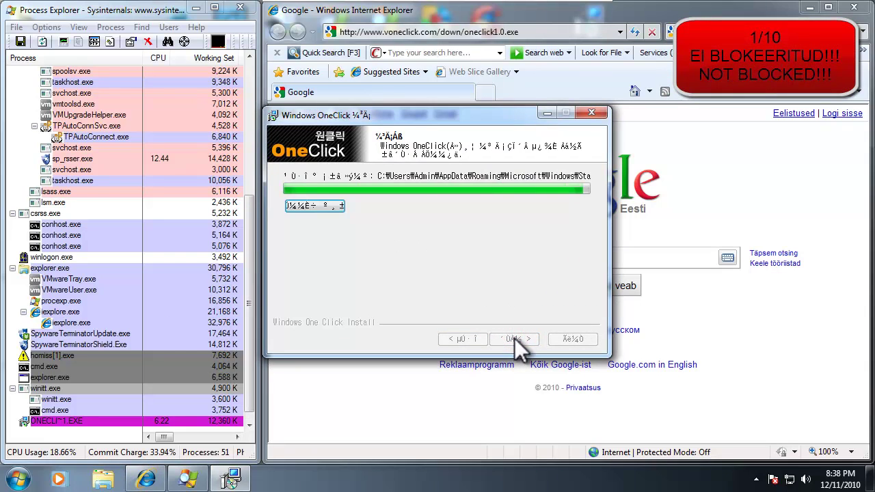
left_click(515, 339)
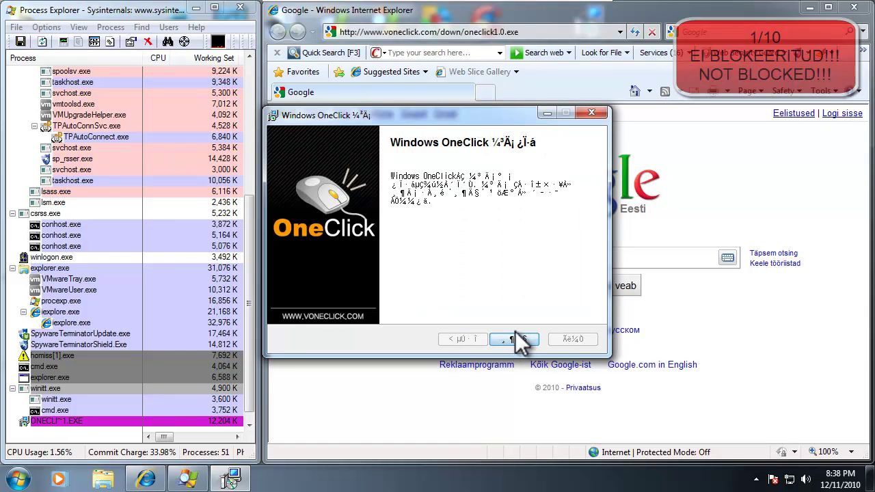
left_click(254, 390)
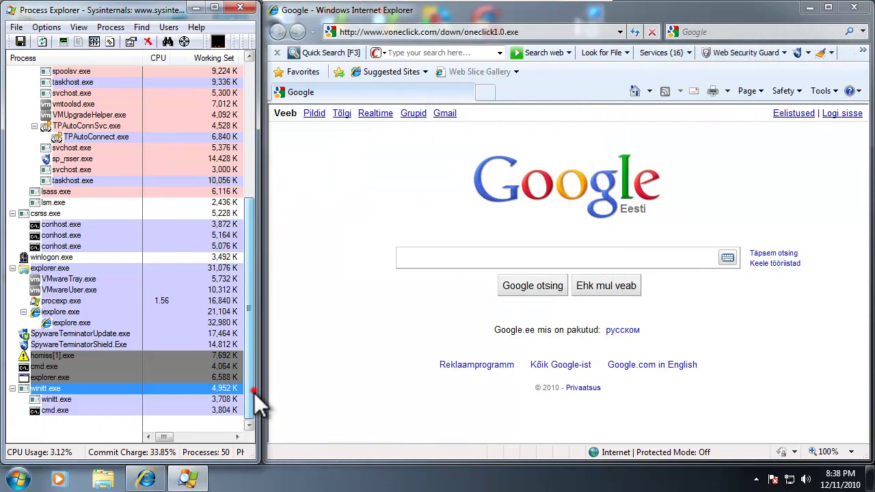
left_click(472, 32)
key("Return")
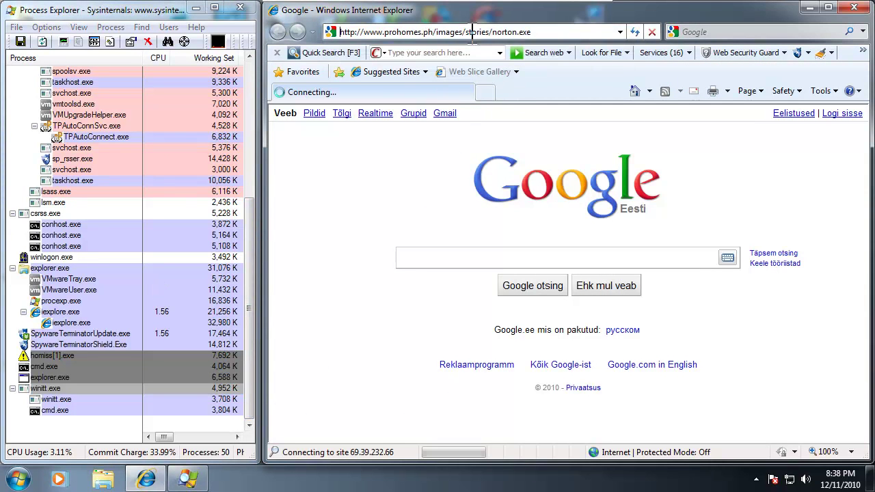
left_click(414, 248)
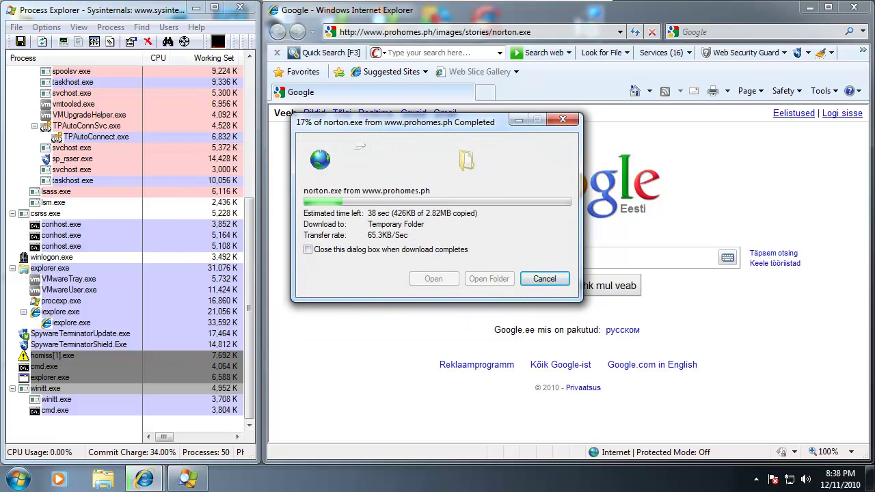
left_click(446, 32)
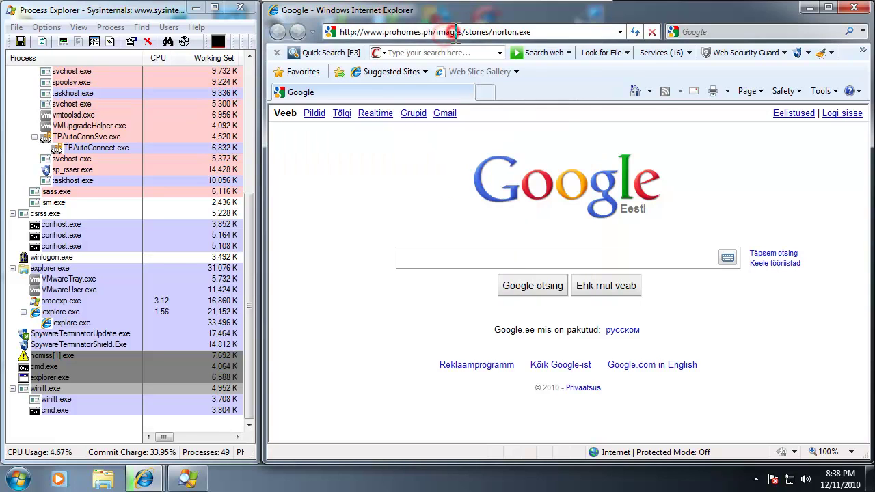
type("www.pcutilitydownload.com/rt/setup.exe")
key("Return")
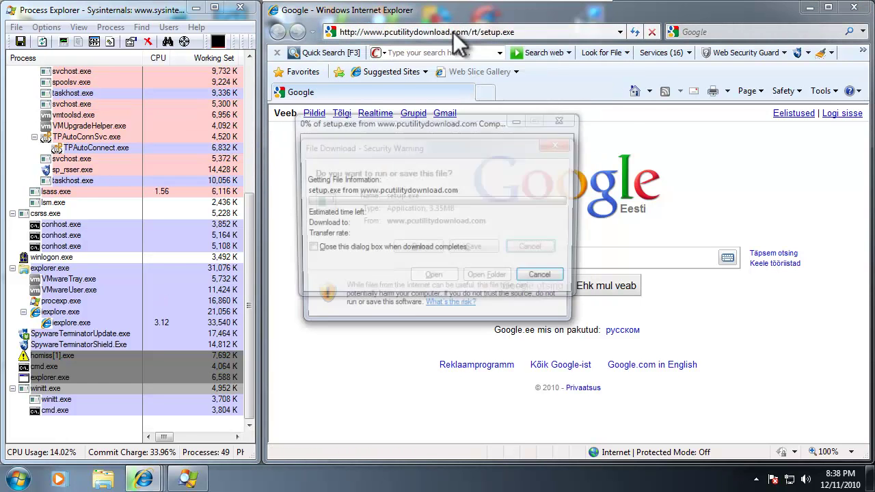
left_click(421, 246)
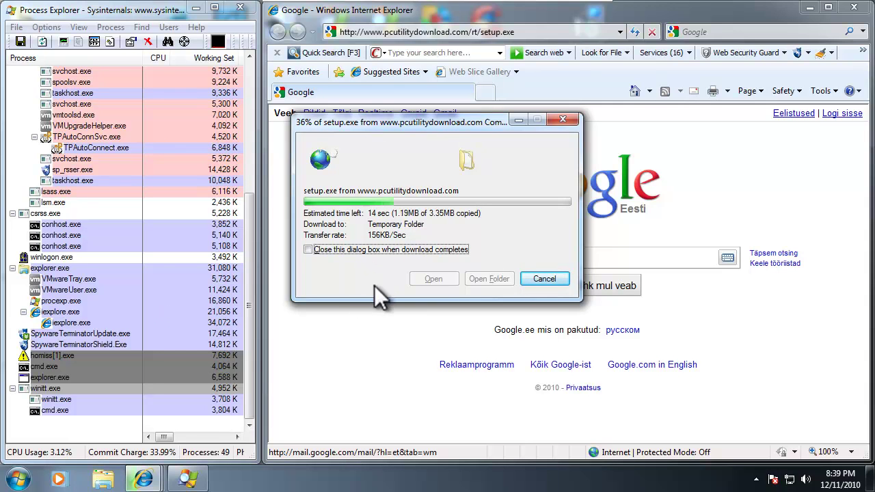
Step: Place the norton.exe and setup.exe download windows side by side
left_click_drag(417, 121, 605, 216)
mouse_move(146, 472)
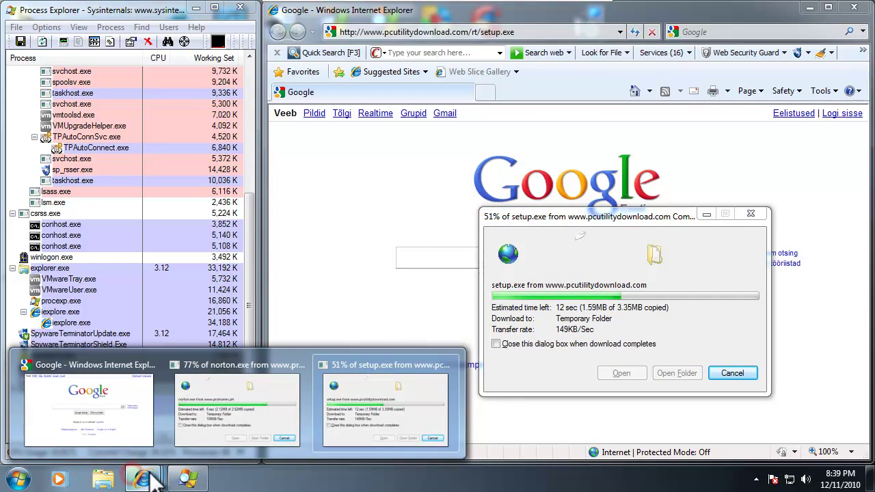
left_click(215, 413)
left_click_drag(447, 122, 306, 220)
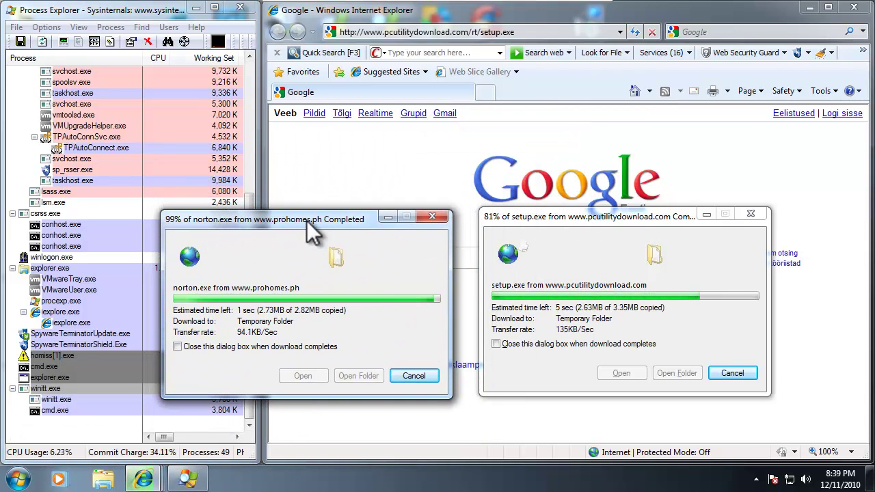
Step: Run the downloaded norton.exe and Pc Utility Inc.'s setup.exe, selecting the NORTON~1.EXE process in Process Explorer in between
left_click(325, 296)
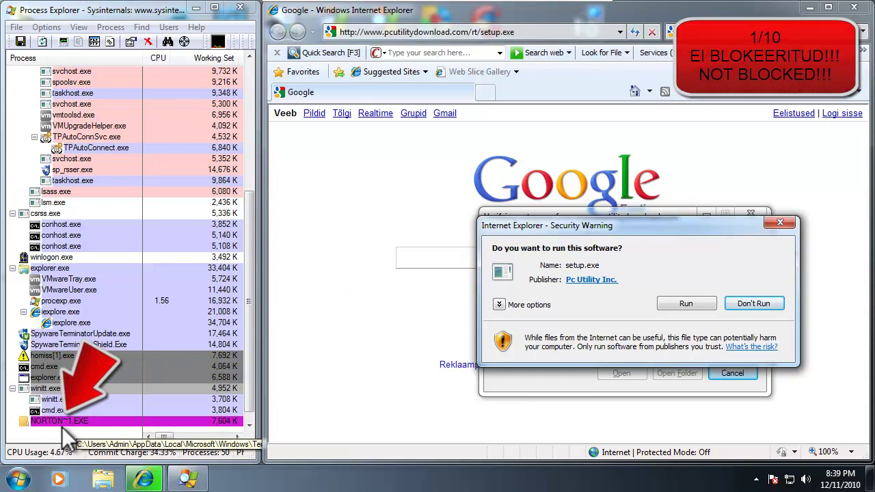
left_click(44, 422)
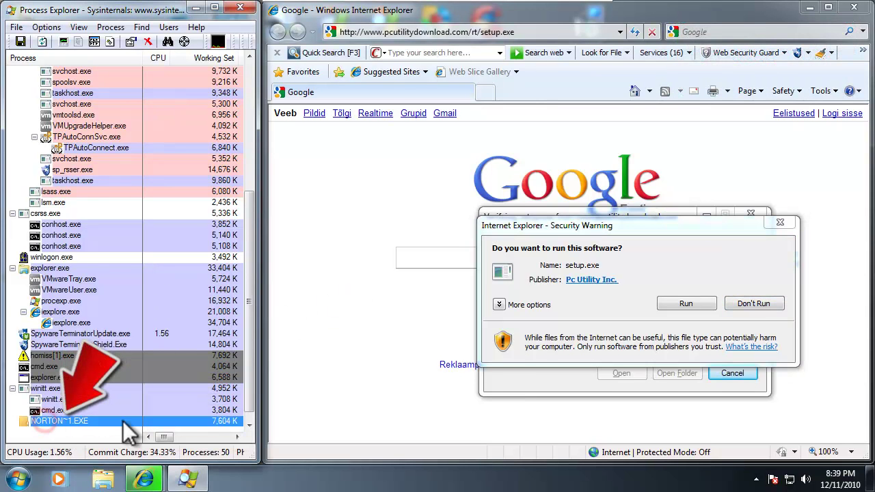
left_click(683, 305)
left_click(673, 305)
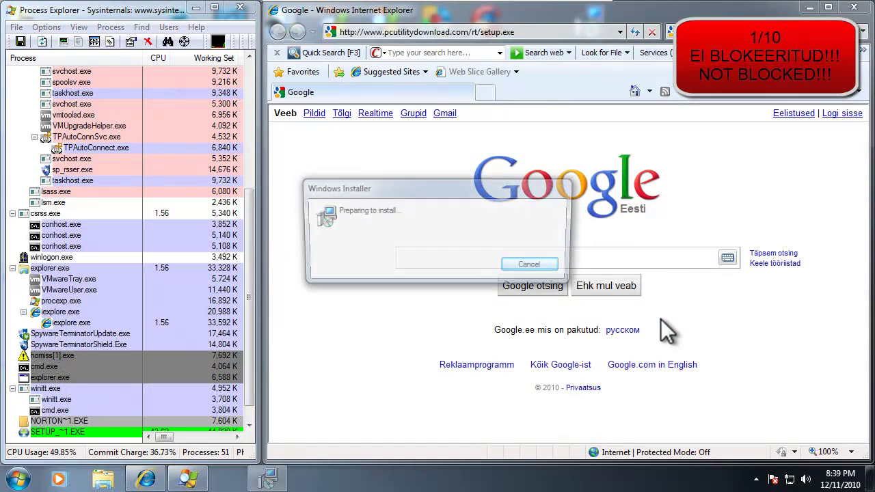
Step: Install RegistryTool through its setup wizard, accepting the license agreement, and launch the program on finishing
left_click(510, 348)
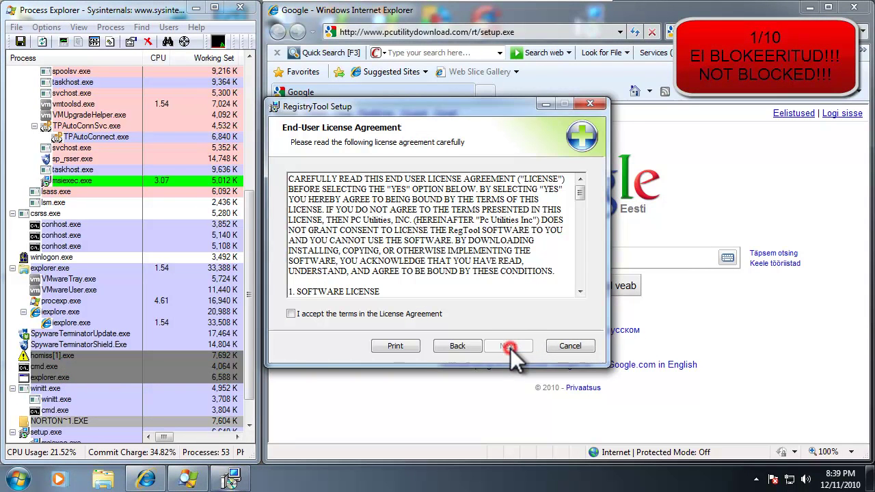
left_click(356, 313)
left_click(513, 347)
left_click(516, 347)
left_click(516, 347)
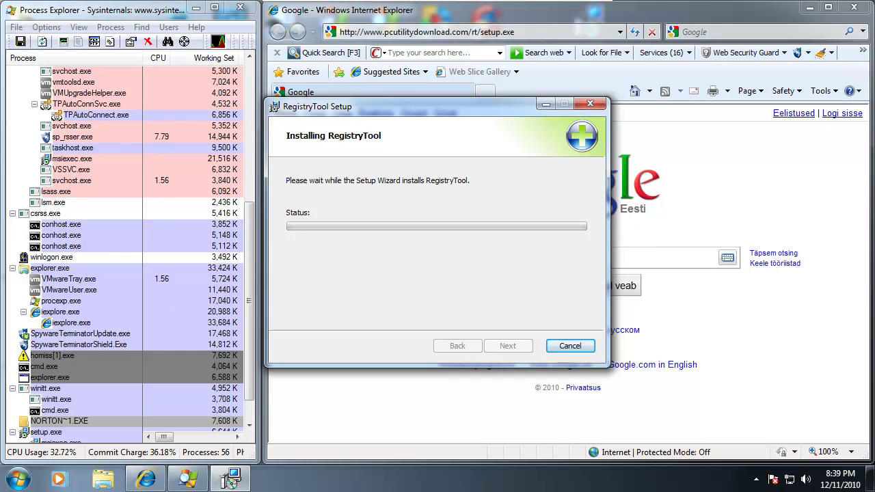
left_click_drag(249, 277, 249, 316)
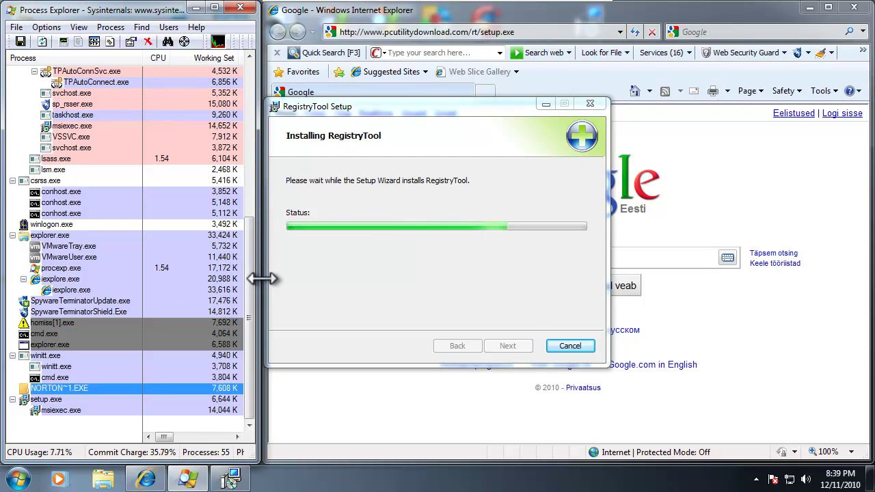
left_click_drag(465, 103, 642, 149)
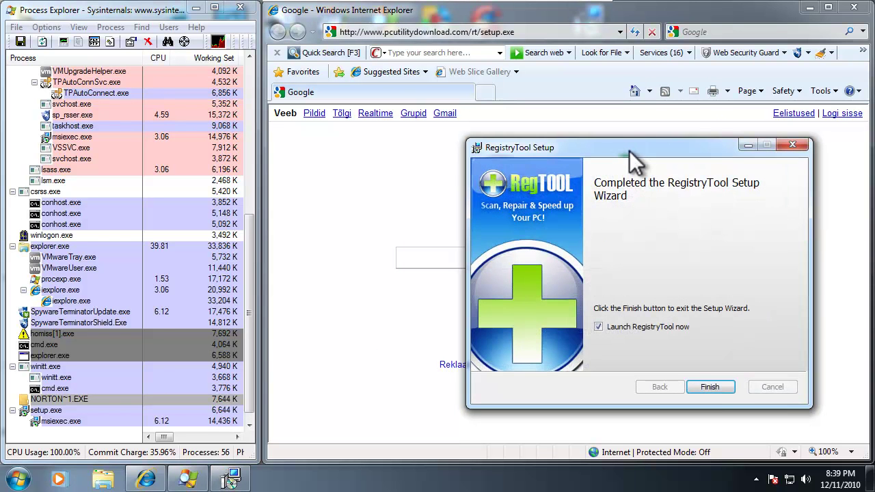
left_click(702, 384)
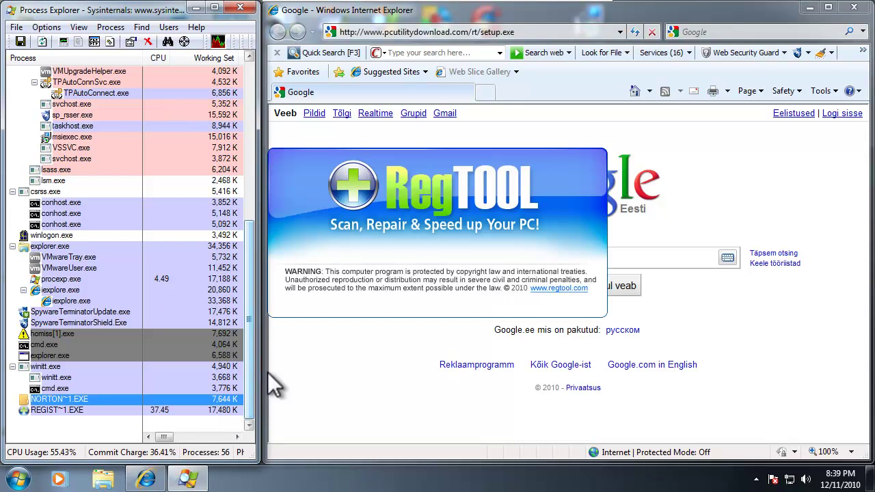
left_click(460, 32)
type("www.pacificenglish.cn/uploads/s.exe")
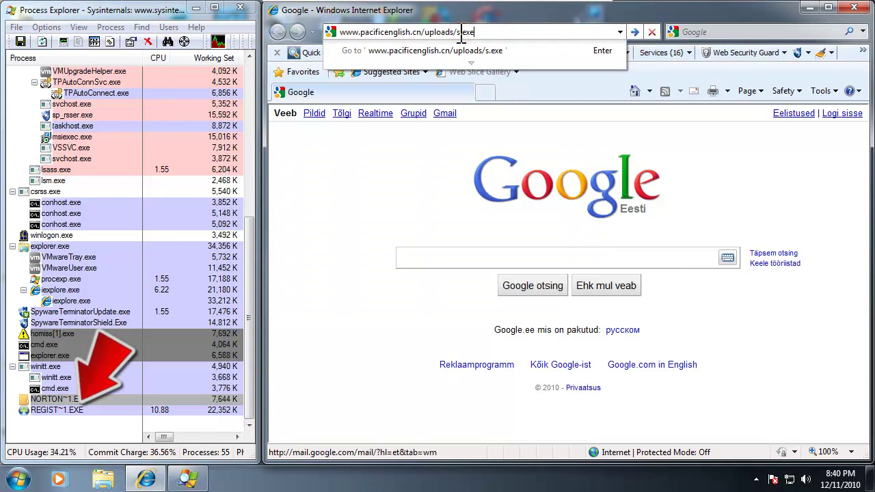
key("Return")
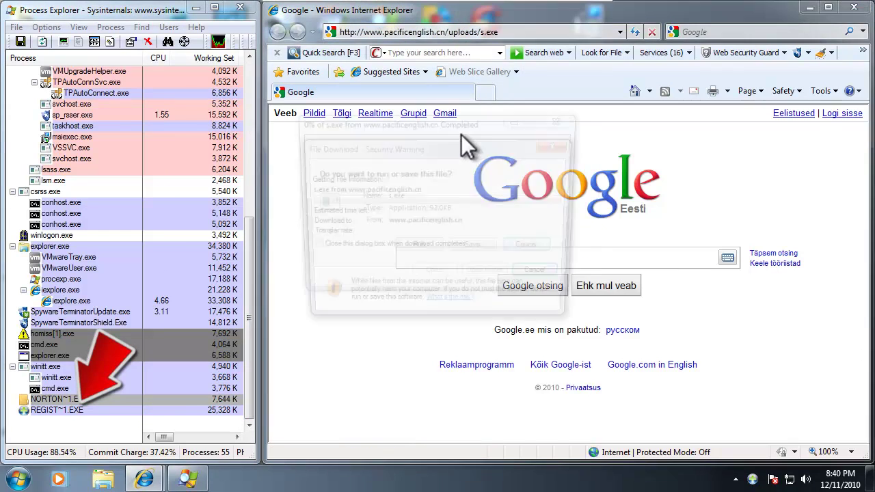
left_click(453, 249)
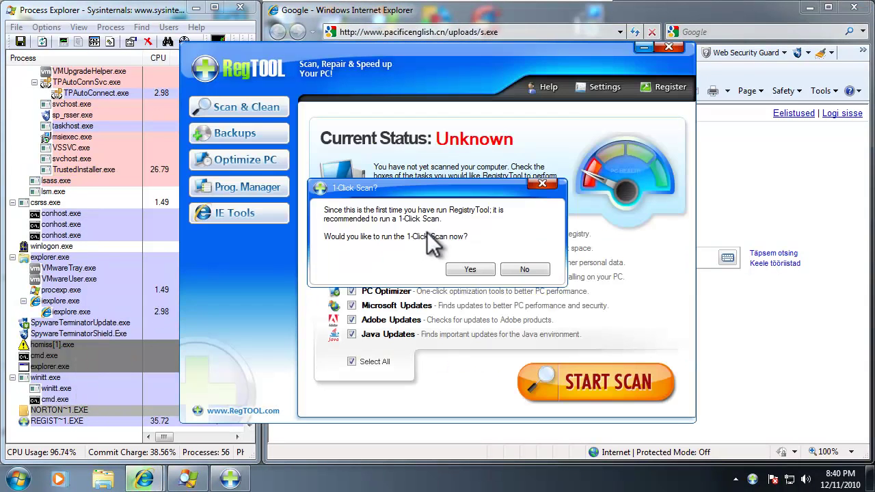
left_click(489, 213)
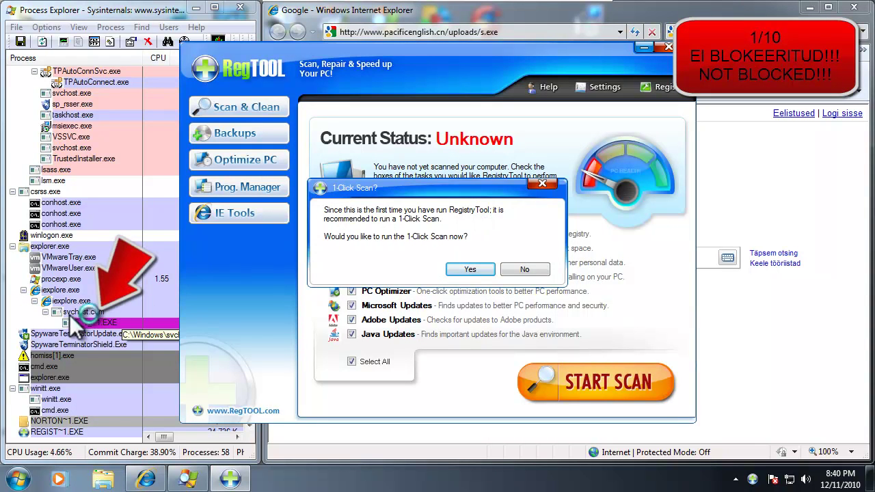
left_click(88, 312)
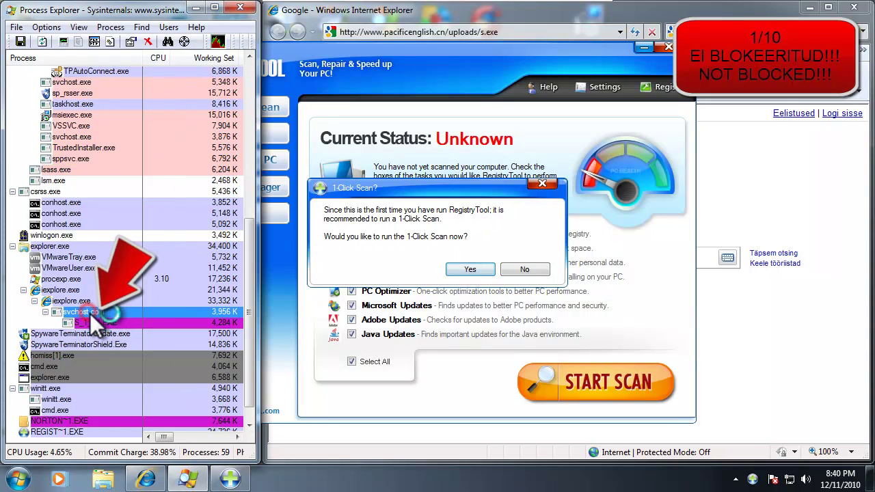
Step: Decline RegistryTool's 1-Click Scan and close both RegistryTool and the browser
left_click(518, 268)
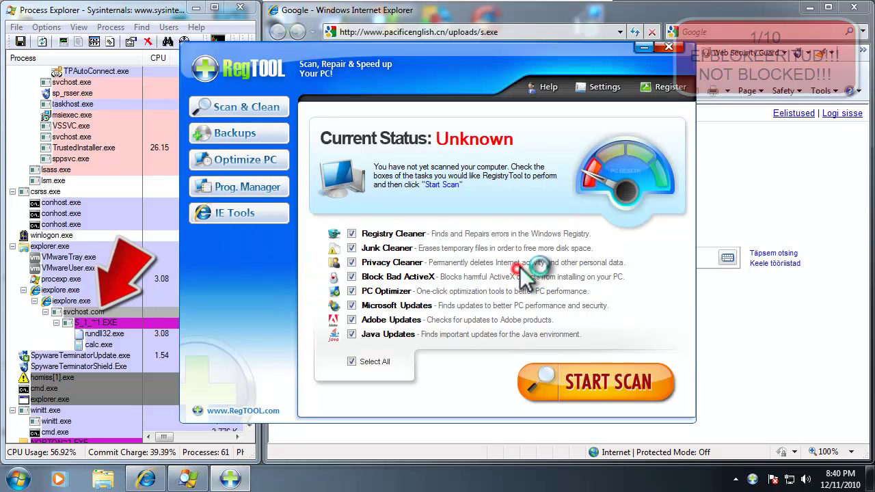
left_click(670, 49)
left_click(854, 8)
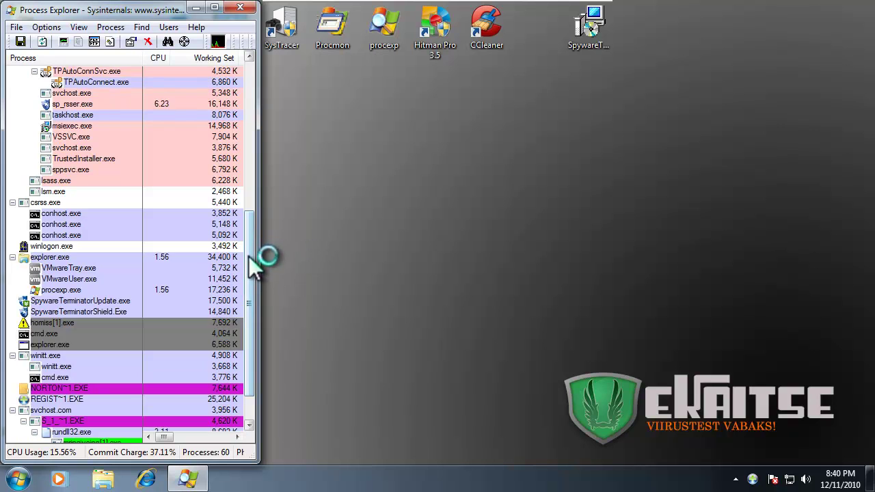
Step: Resume the suspended explorer.exe, cmd.exe and homiss[1].exe malware processes in Process Explorer
scroll(248, 255, "down", 1)
right_click(49, 309)
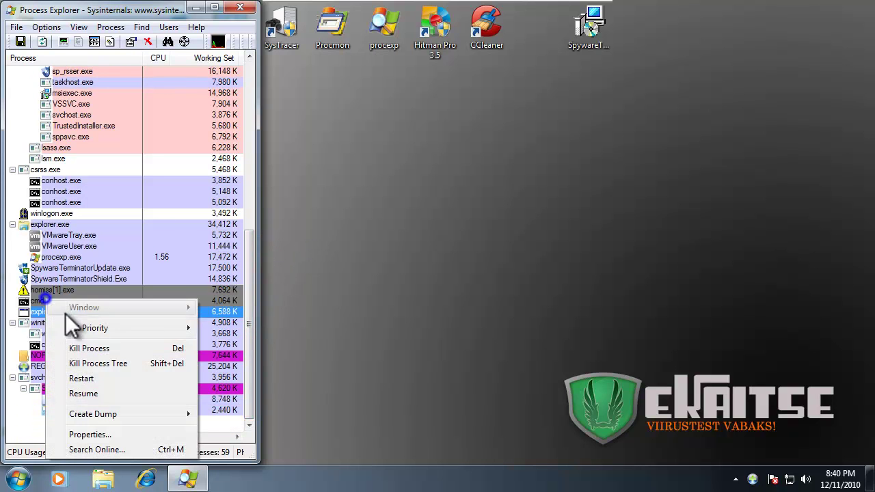
left_click(84, 395)
right_click(41, 302)
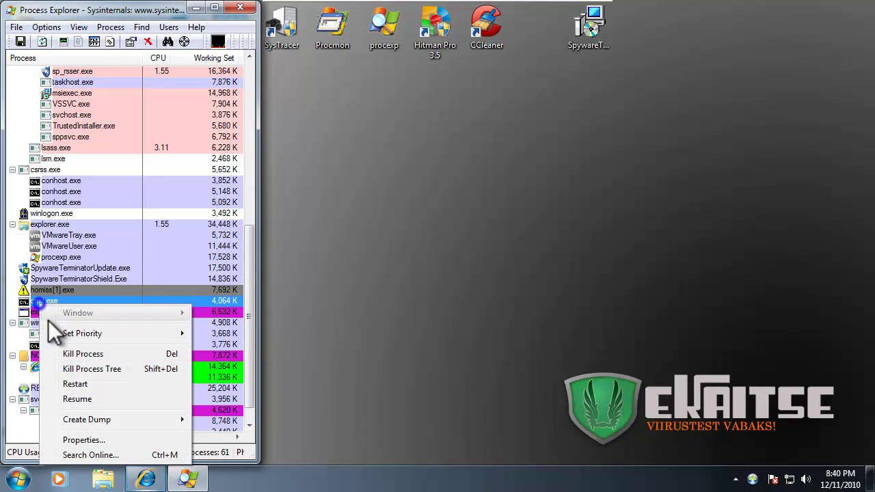
left_click(78, 399)
right_click(60, 281)
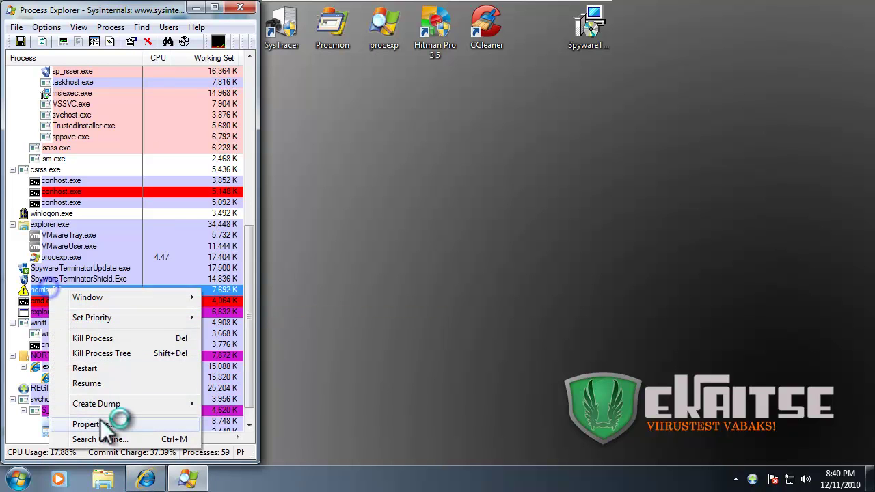
left_click(92, 384)
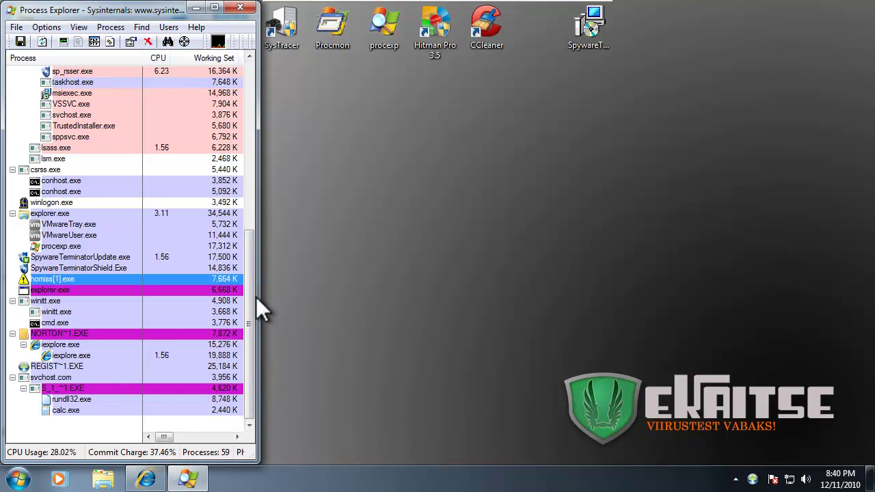
Step: Widen Process Explorer to review the active processes' descriptions and company names, and close it
left_click_drag(257, 294, 655, 308)
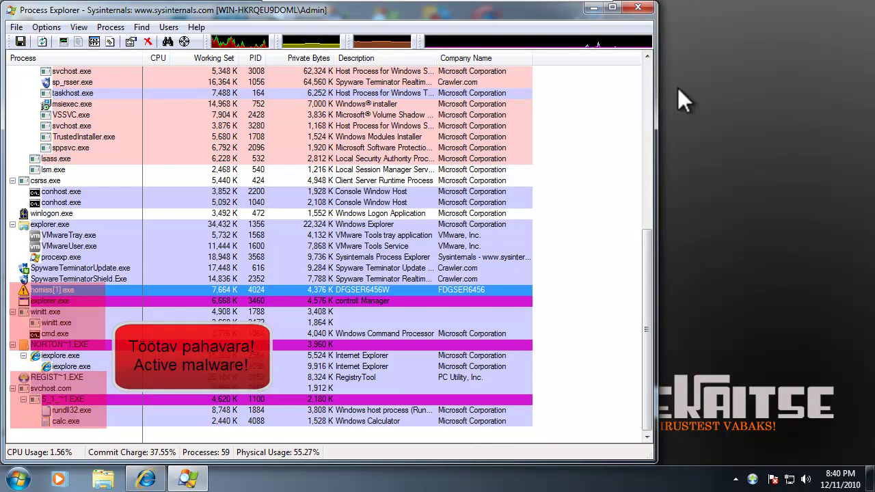
left_click(642, 8)
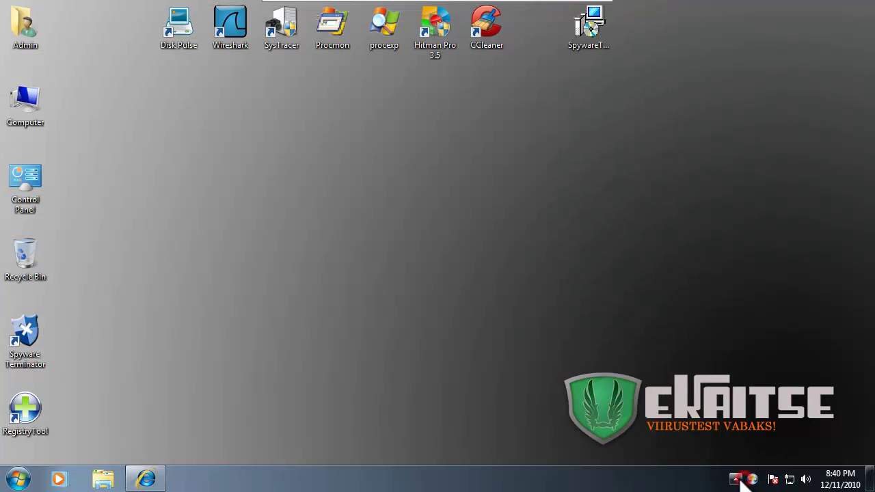
Step: Open Spyware Terminator, dismiss its tip of the day and run a spyware scan
left_click(737, 480)
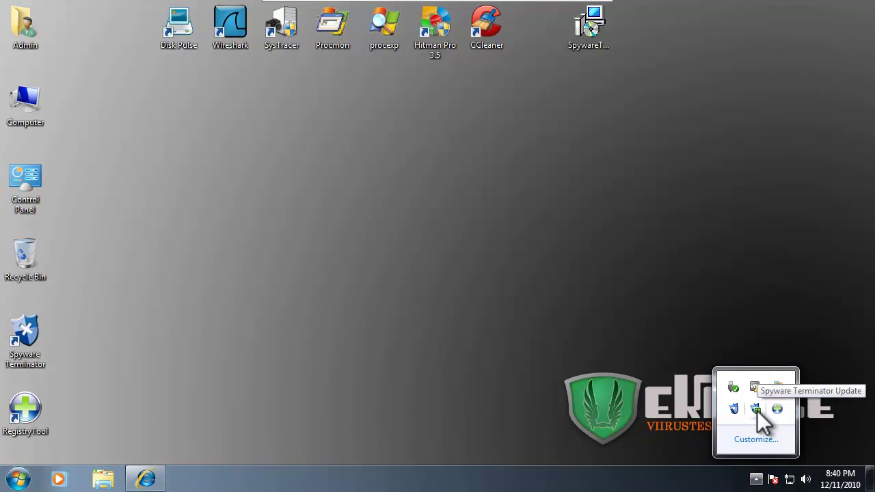
left_click(734, 410)
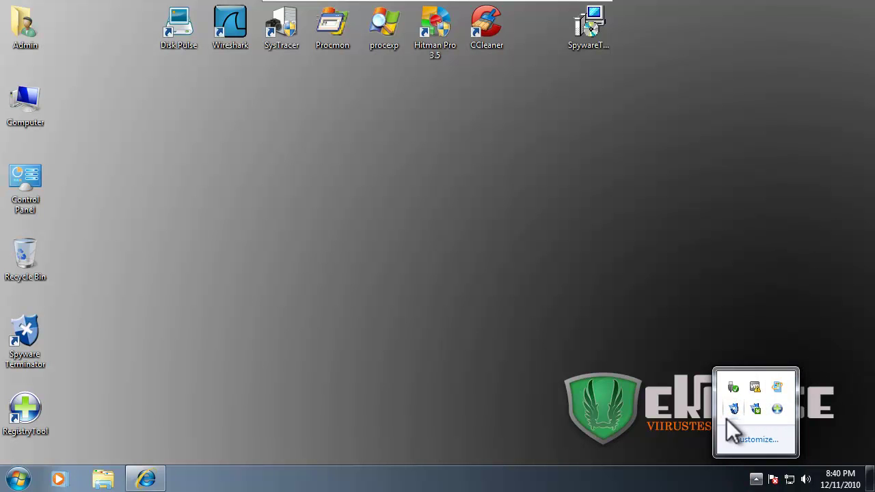
left_click(523, 419)
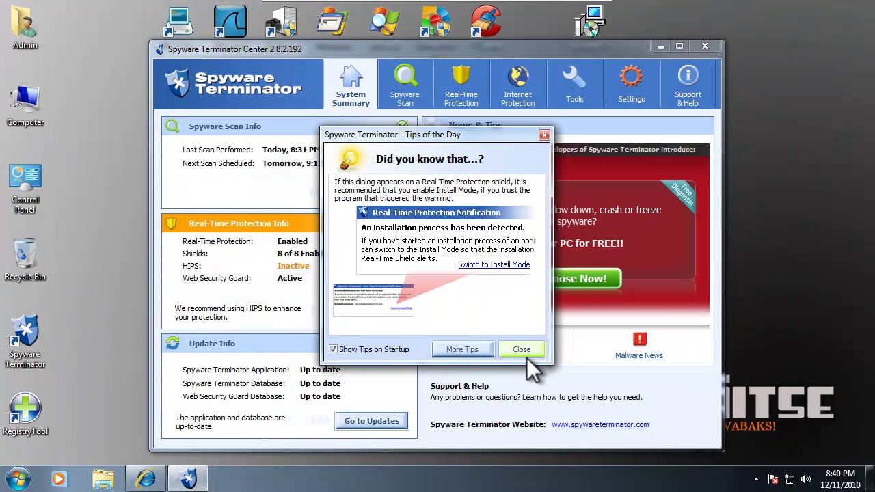
left_click(522, 350)
left_click(355, 192)
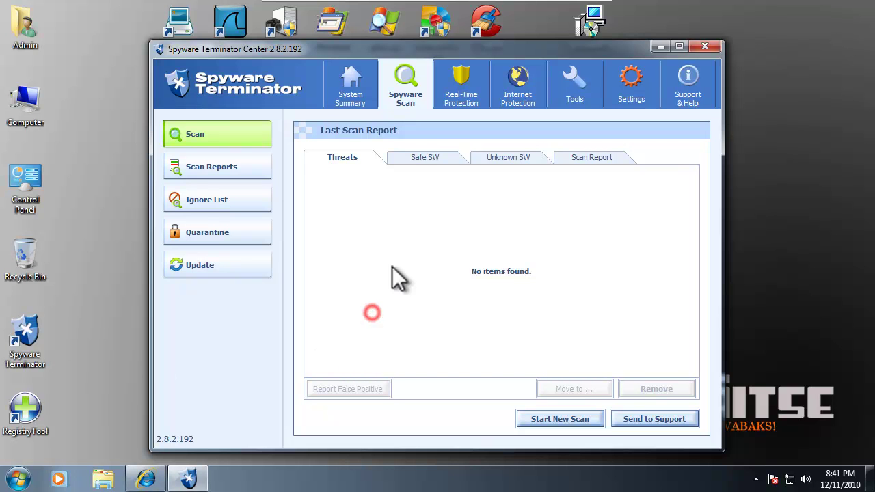
Step: Review the Safe SW, Unknown SW and Scan Report sections of the last scan report
left_click(429, 159)
left_click(504, 160)
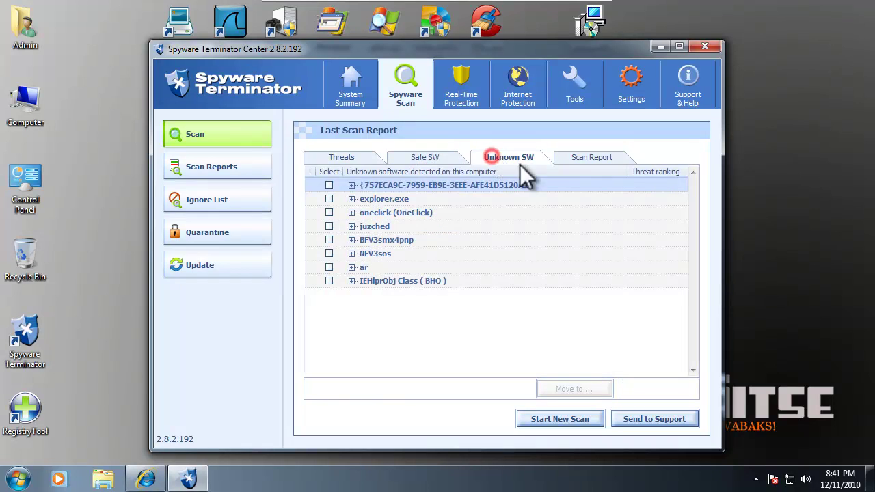
left_click(591, 158)
left_click(518, 157)
Step: Expand the IEHlprObj Class (BHO), ar and NEV3sos entries under Unknown SW to inspect their files and startup paths
left_click(351, 282)
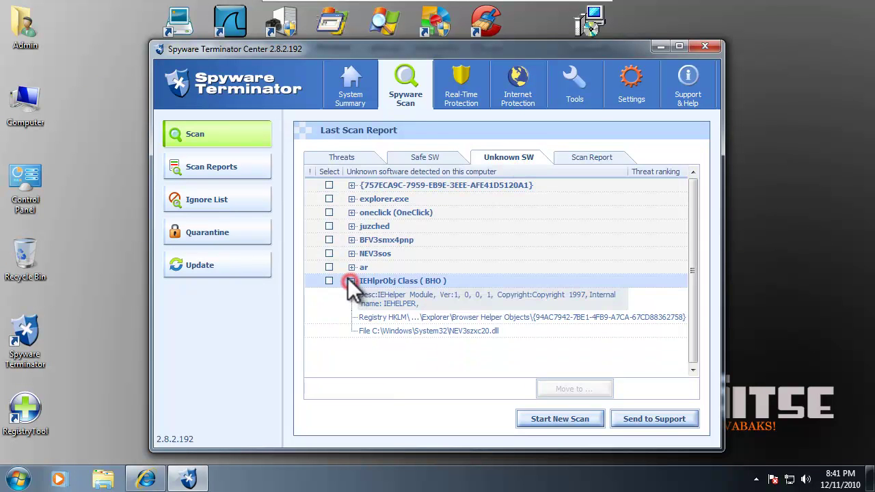
left_click(350, 267)
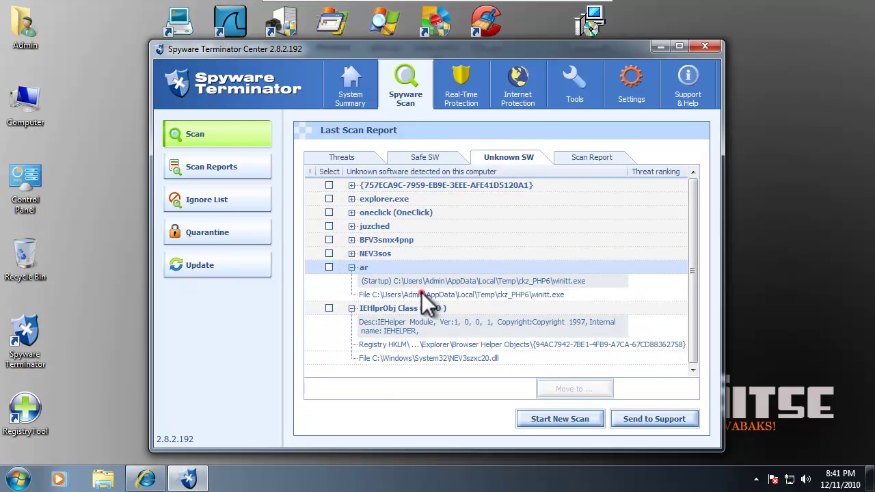
left_click(425, 279)
left_click(352, 254)
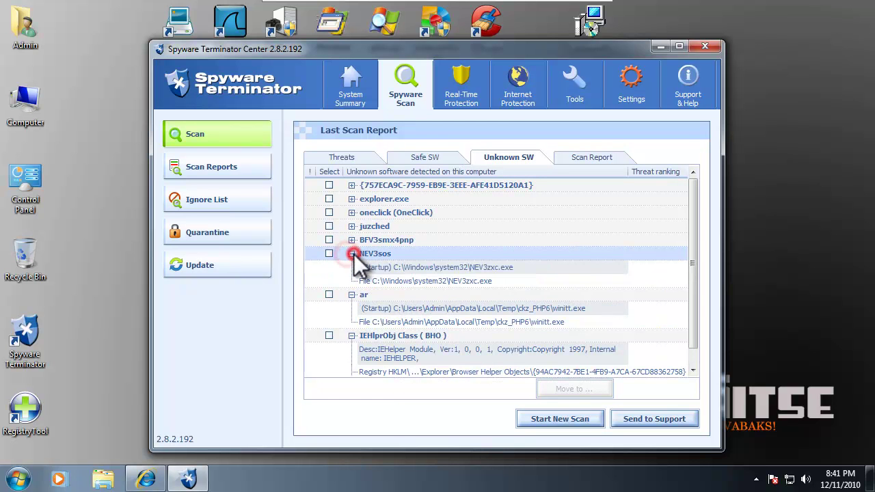
left_click(386, 268)
left_click(387, 279)
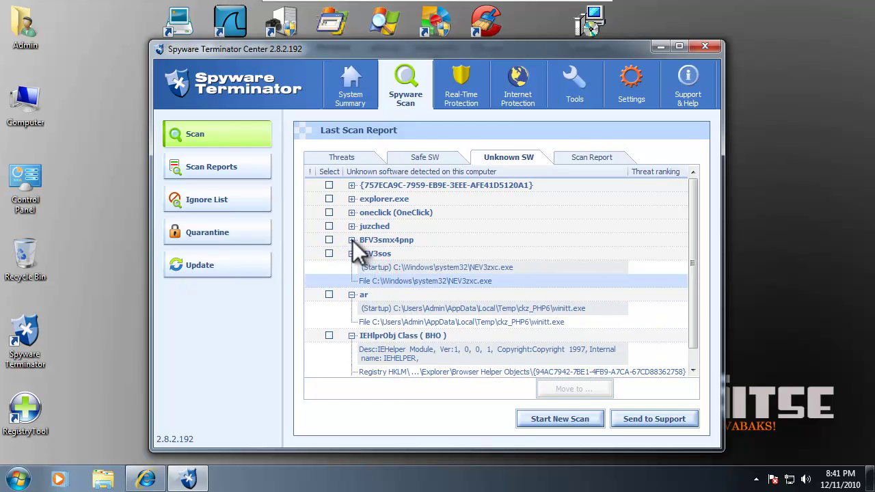
Step: Inspect the details of the remaining Unknown SW entries, from BFV3smx4pnp up to {757ECA9C-7959-EB9E-3EEE-AFE41D5120A1}, and close Spyware Terminator
left_click(353, 242)
left_click(377, 258)
left_click(352, 227)
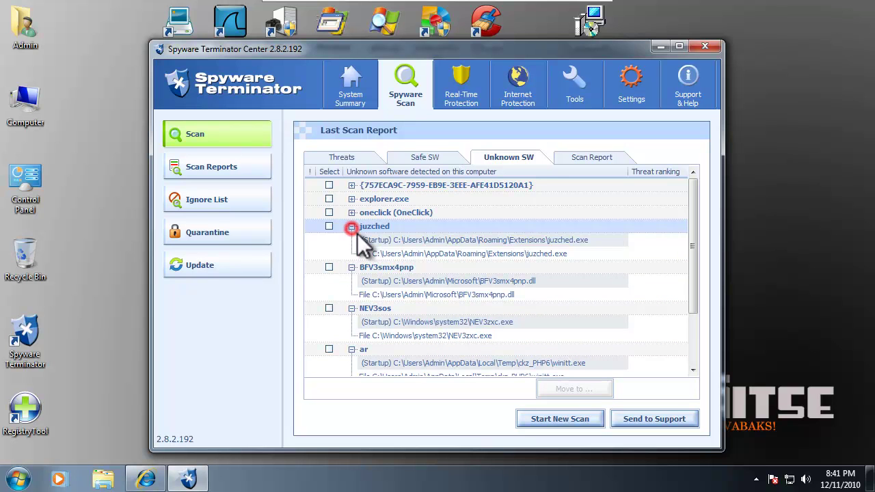
left_click(368, 241)
left_click(352, 213)
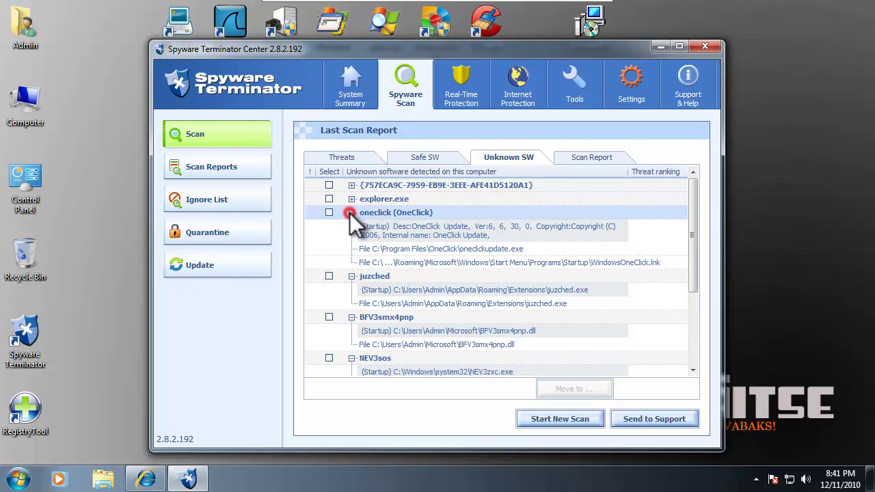
left_click(351, 199)
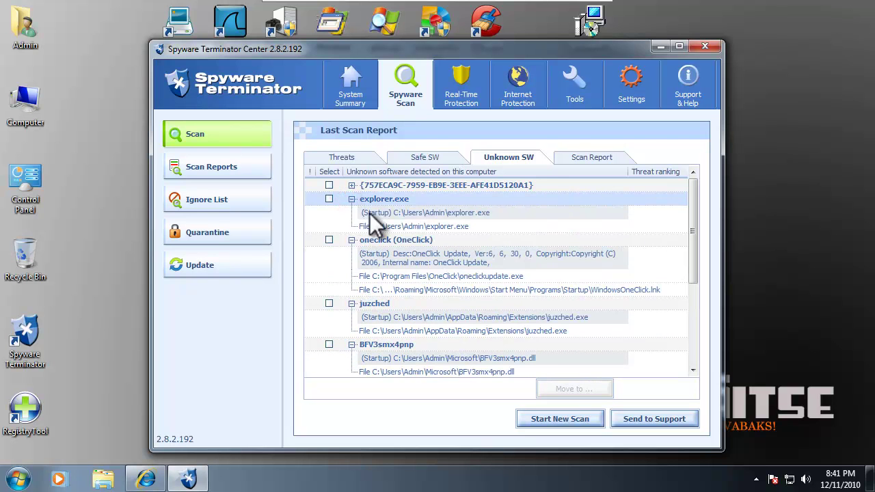
left_click(380, 212)
left_click(352, 185)
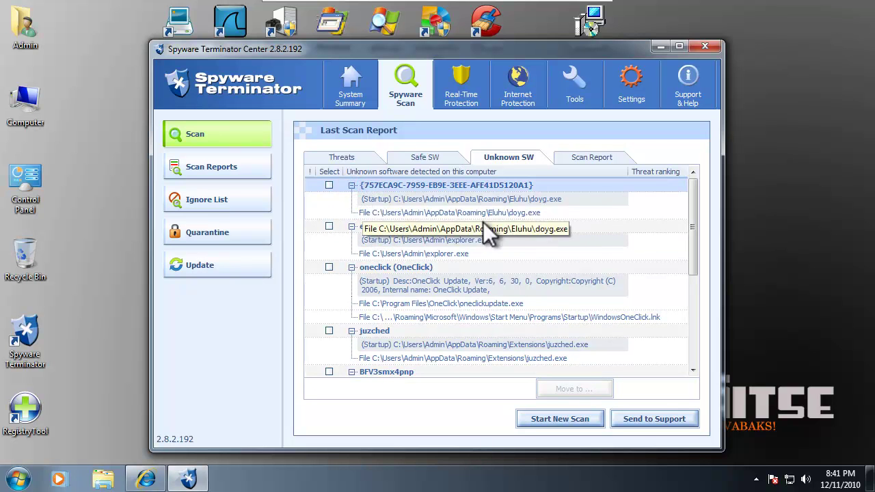
left_click(705, 47)
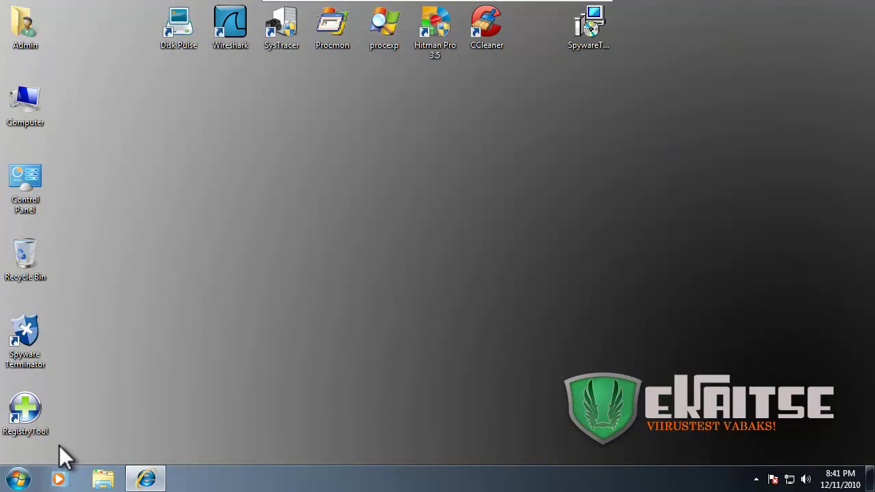
Step: Restart Windows and allow Spyware Terminator Update Support through the firewall on private networks
left_click(19, 478)
mouse_move(244, 443)
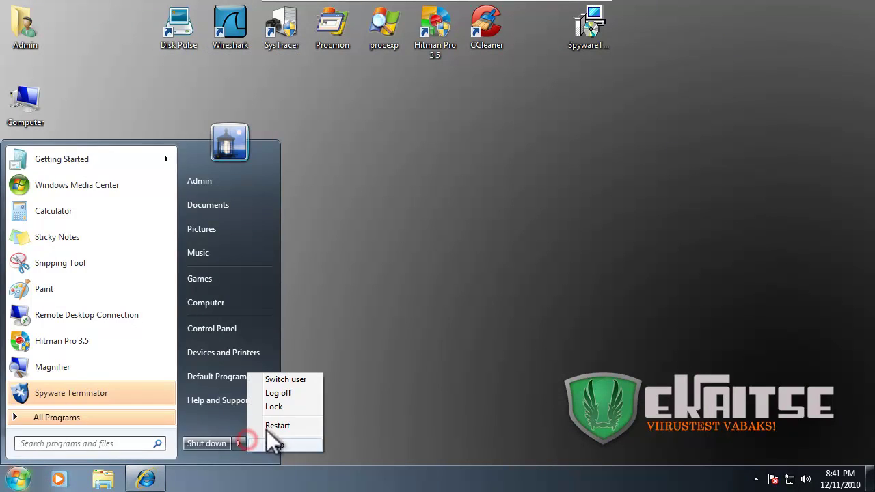
left_click(269, 427)
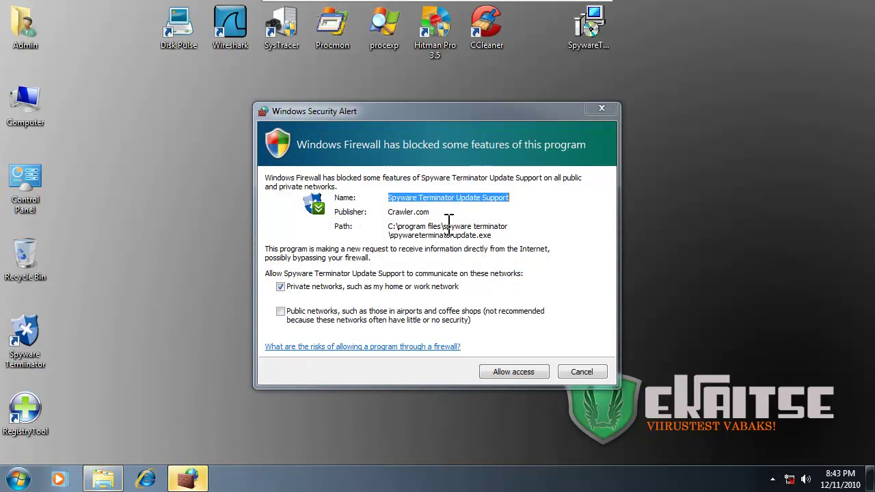
left_click(513, 371)
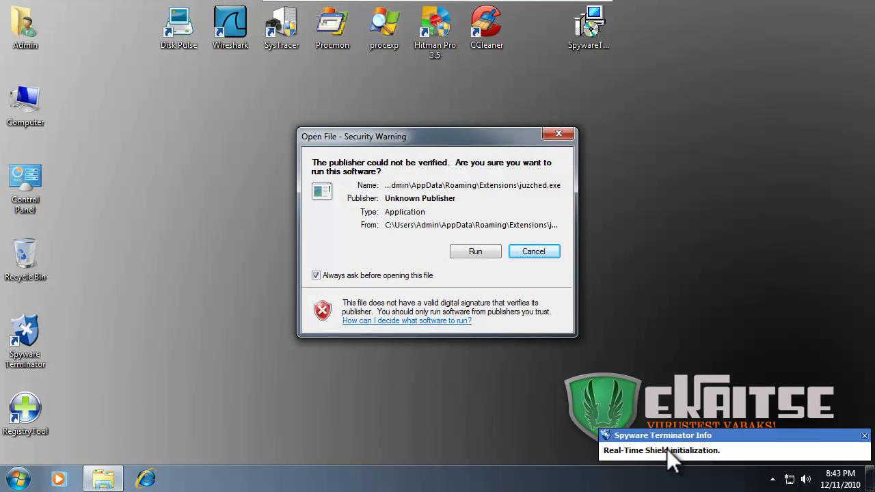
Step: Allow the unverified juzched.exe to run and check the hidden notification area icons
left_click(478, 251)
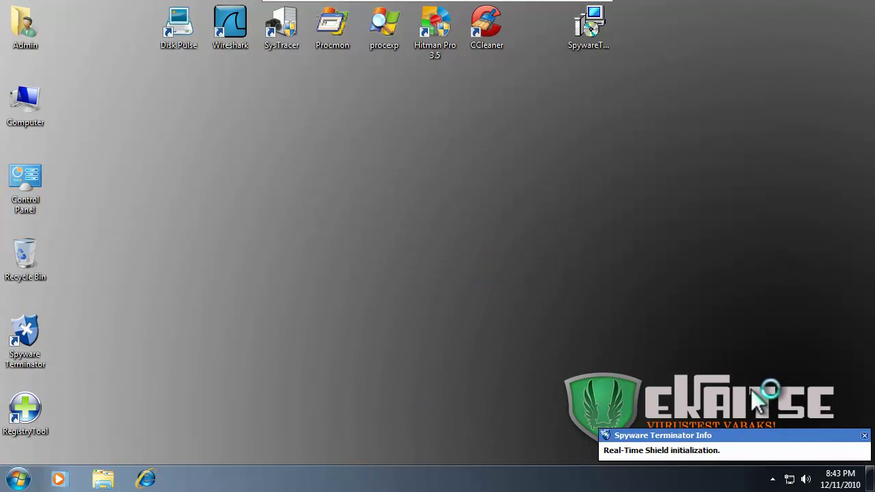
left_click(773, 479)
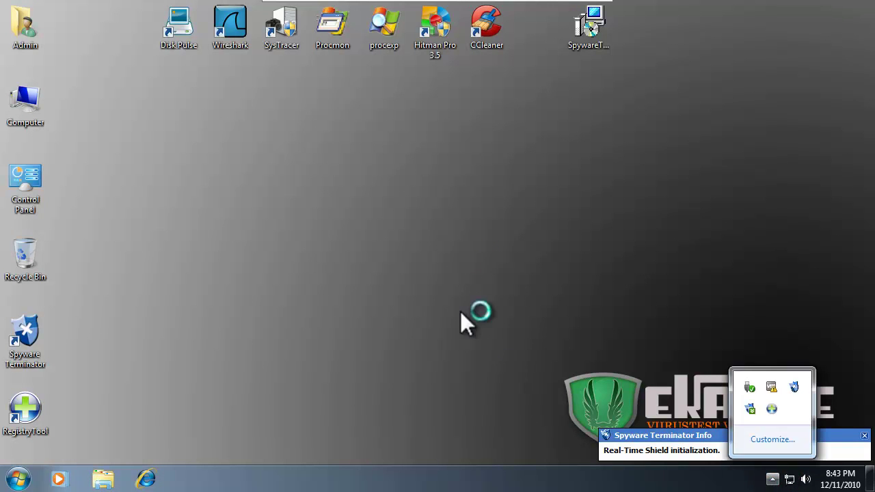
Step: Inspect the running processes in Process Explorer through to oneclickupdate.exe at the end of the list, and close it
double_click(387, 41)
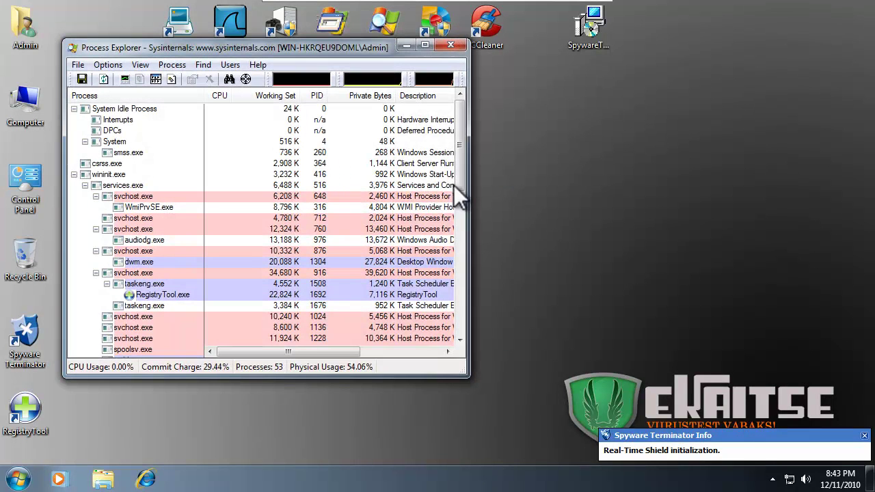
scroll(458, 180, "down", 1)
left_click_drag(463, 172, 465, 303)
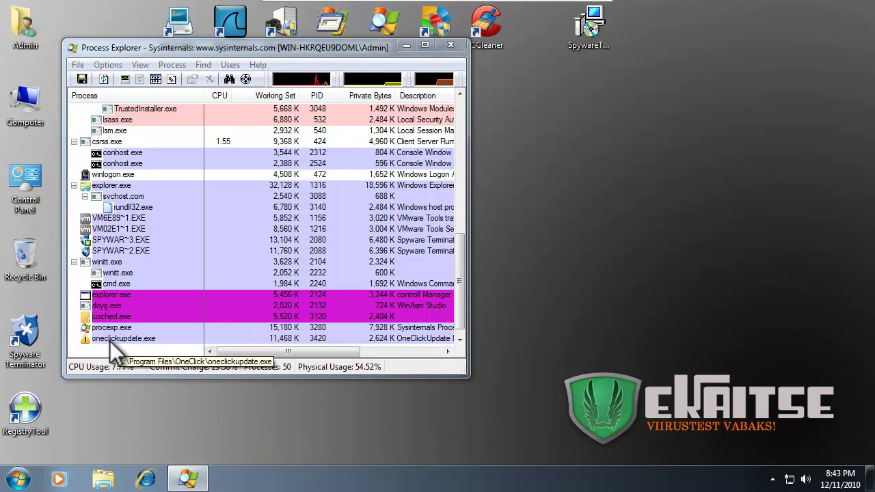
left_click(447, 45)
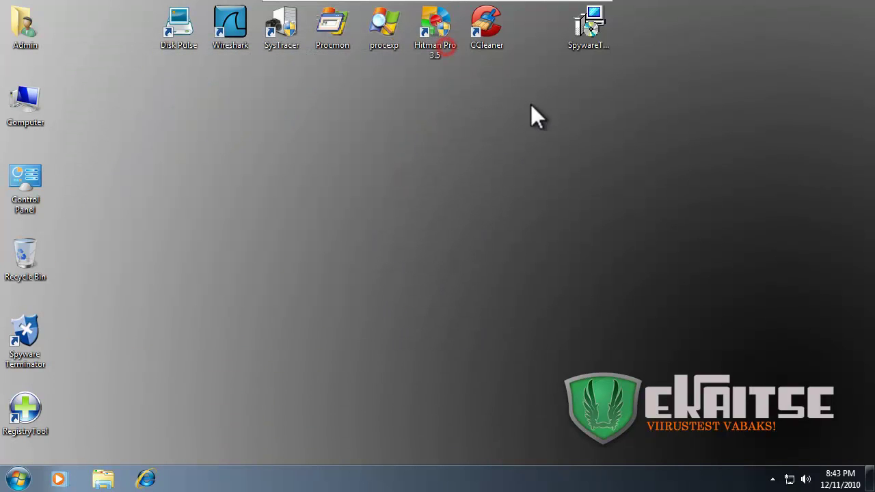
Step: Analyze and permanently delete the temporary files with CCleaner's default selection, recheck the system, and close CCleaner
double_click(487, 31)
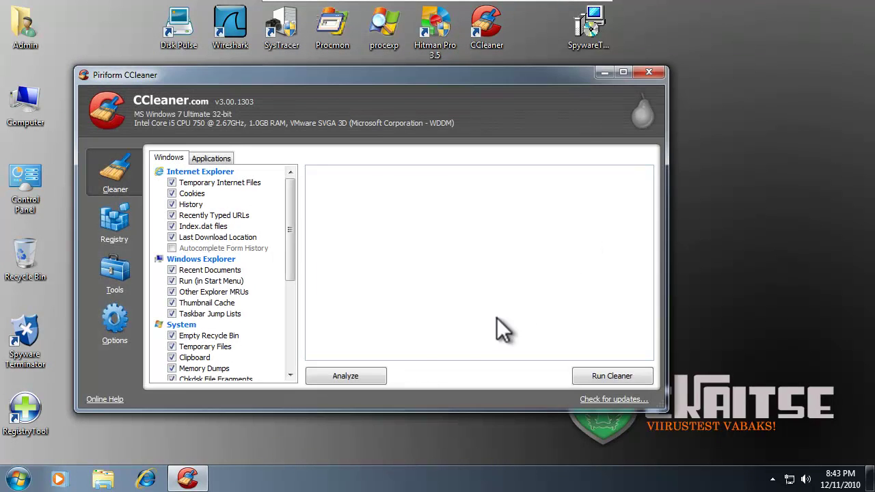
left_click(366, 376)
left_click(623, 377)
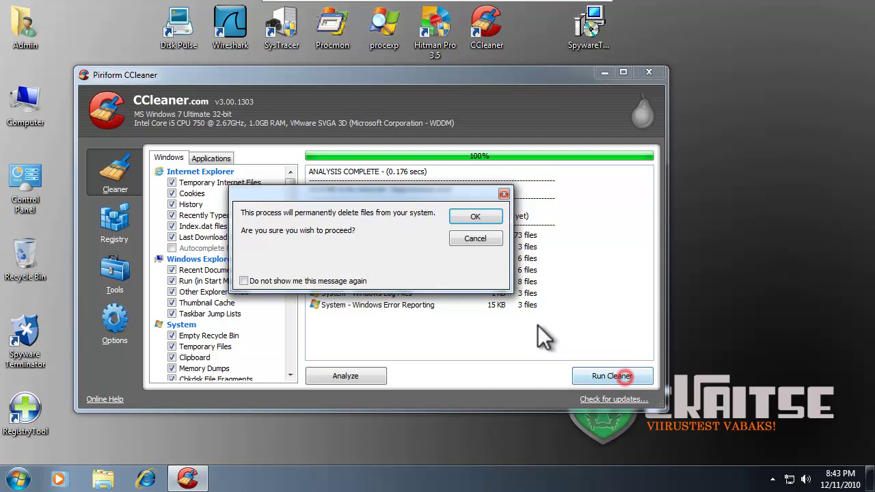
left_click(478, 216)
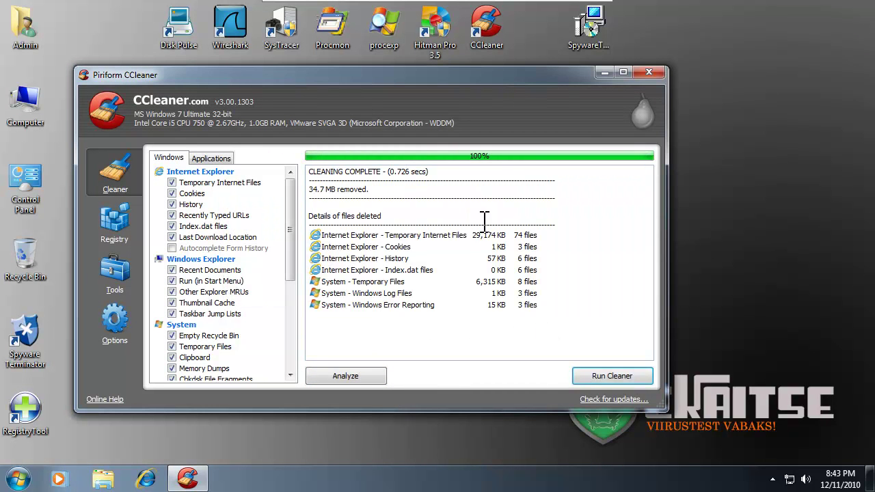
left_click(348, 379)
left_click(653, 74)
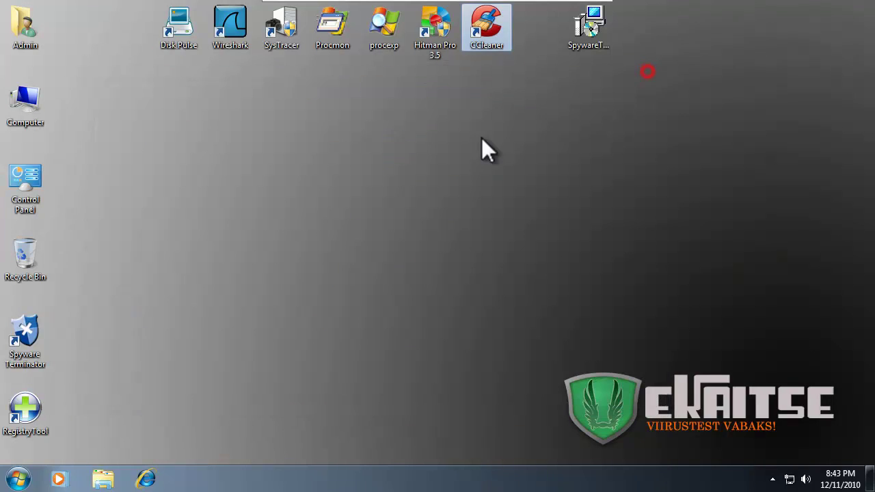
Step: Start an Early Warning Scoring scan in Hitman Pro as a one-time scan without storing a copy of the program
double_click(431, 50)
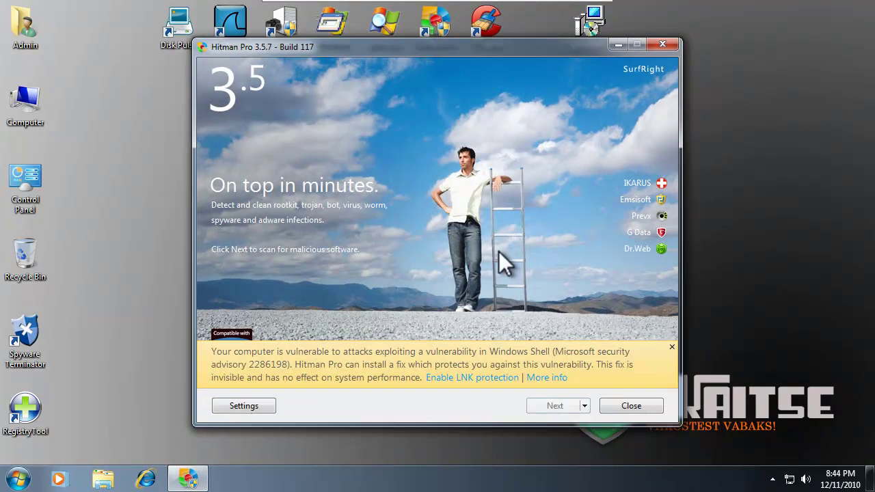
left_click(586, 405)
left_click(521, 403)
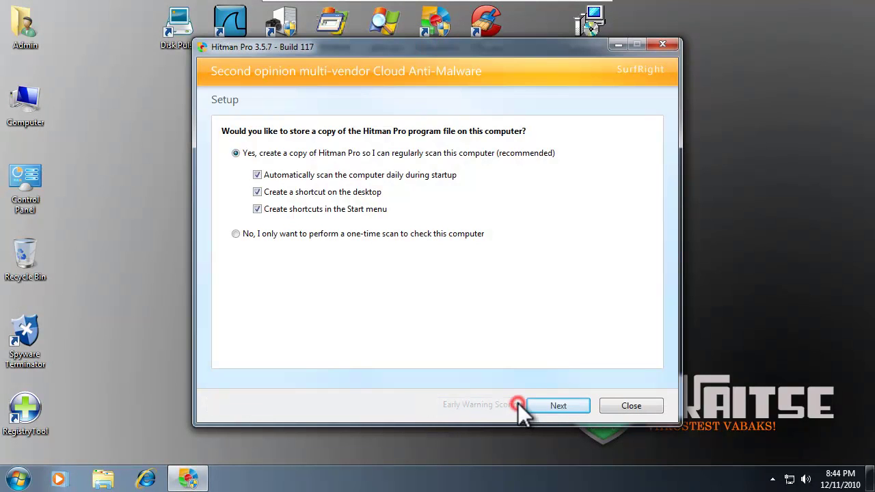
left_click(320, 234)
left_click(560, 406)
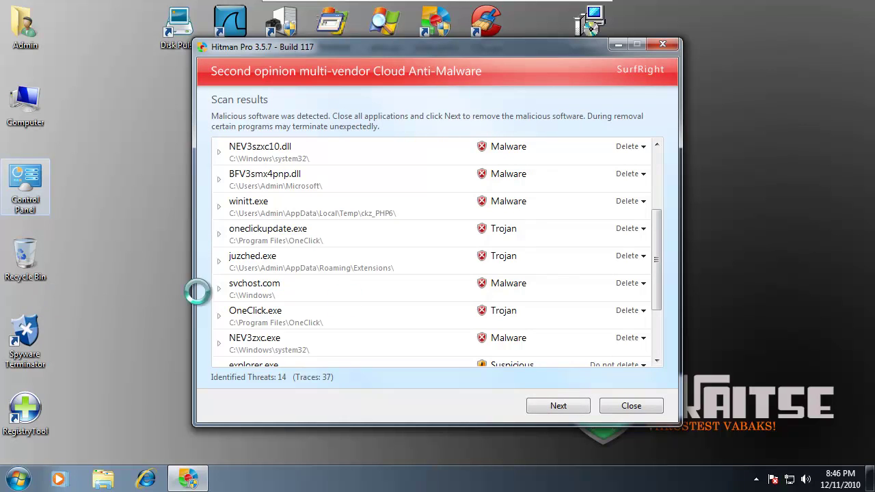
Step: Expand the doyg.exe, NEV3zxc.exe, OneClick.exe, svchost.com and juzched.exe entries in the scan results to examine their detections
left_click(658, 226)
left_click_drag(658, 226, 624, 315)
left_click(219, 338)
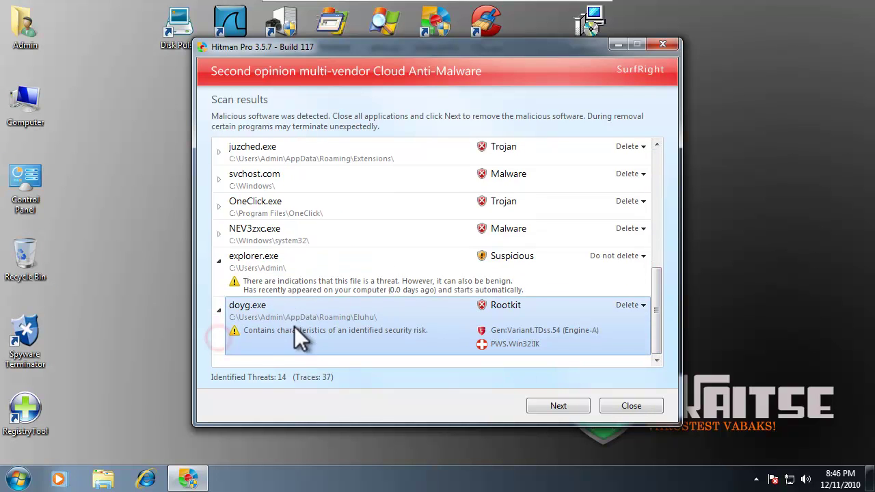
left_click(219, 234)
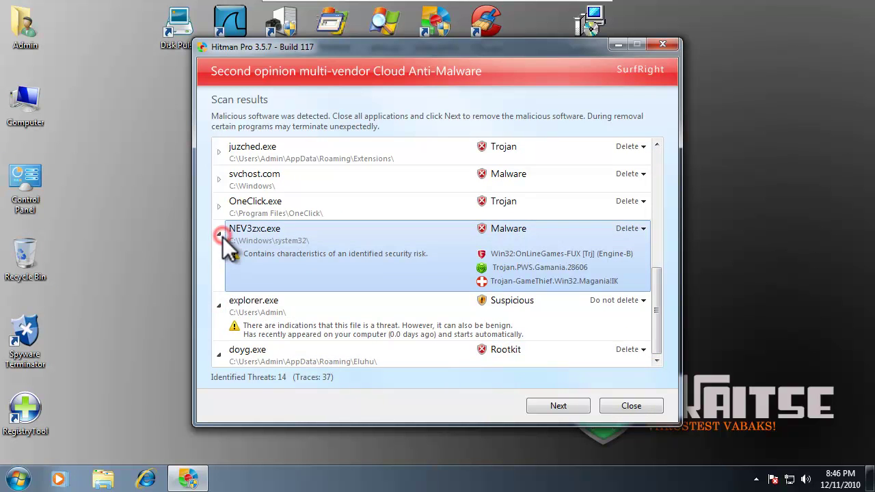
left_click(220, 207)
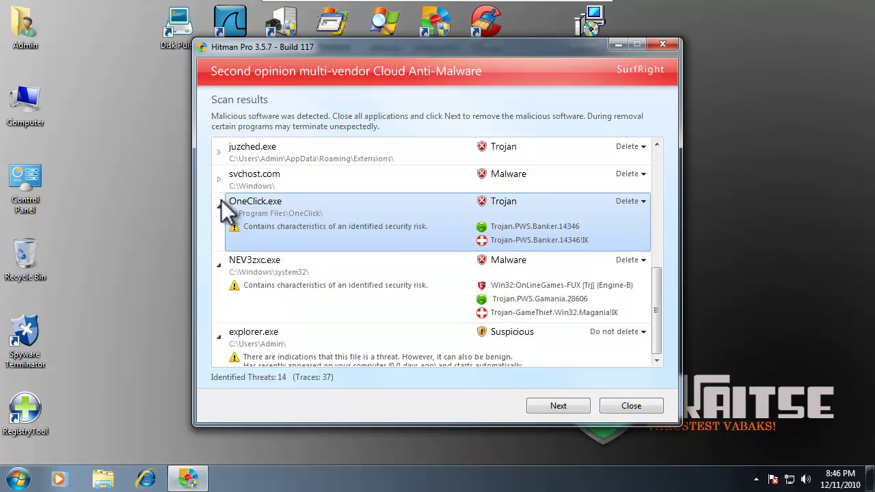
left_click(220, 178)
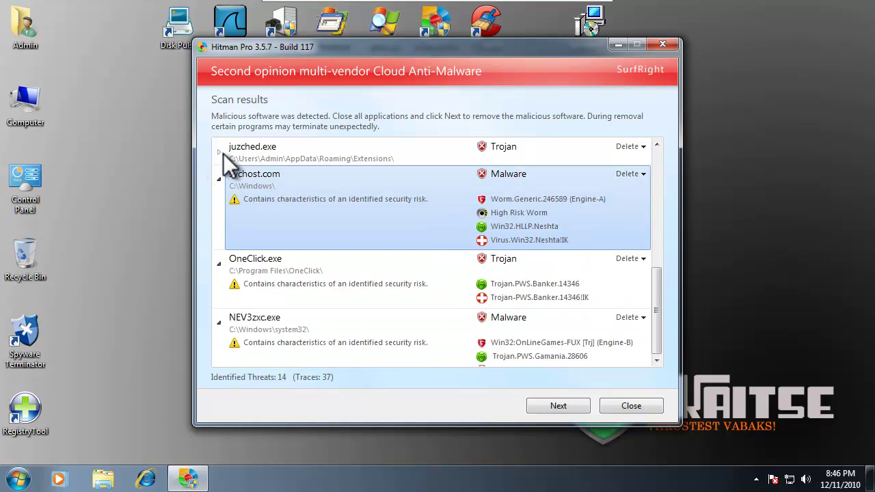
left_click(219, 151)
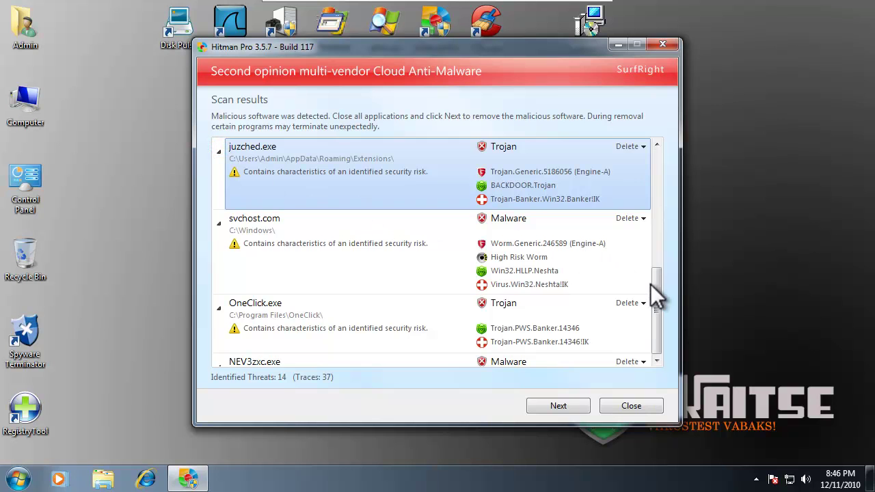
Step: Expand the oneclickupdate.exe, winitt.exe, BFV3smx4pnp.dll, NEV3szxc10.dll and procexp.exe entries to examine their detections
left_click_drag(658, 286, 662, 217)
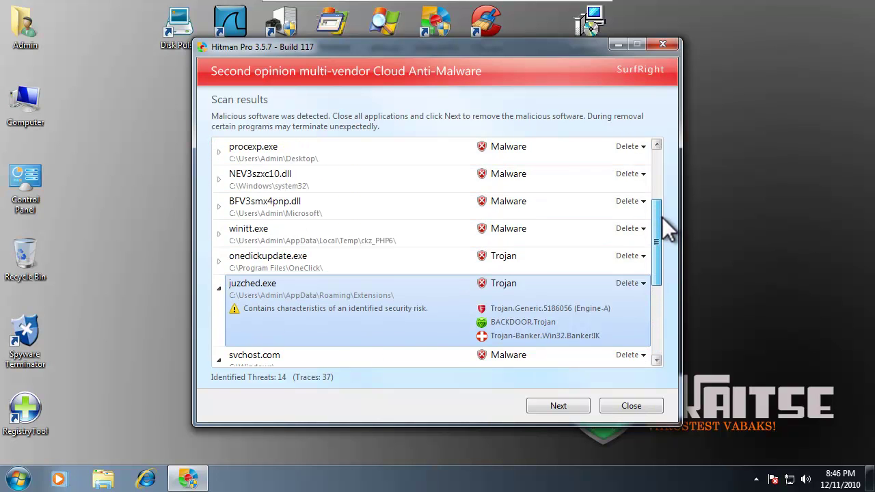
left_click(218, 261)
left_click(219, 234)
left_click(219, 204)
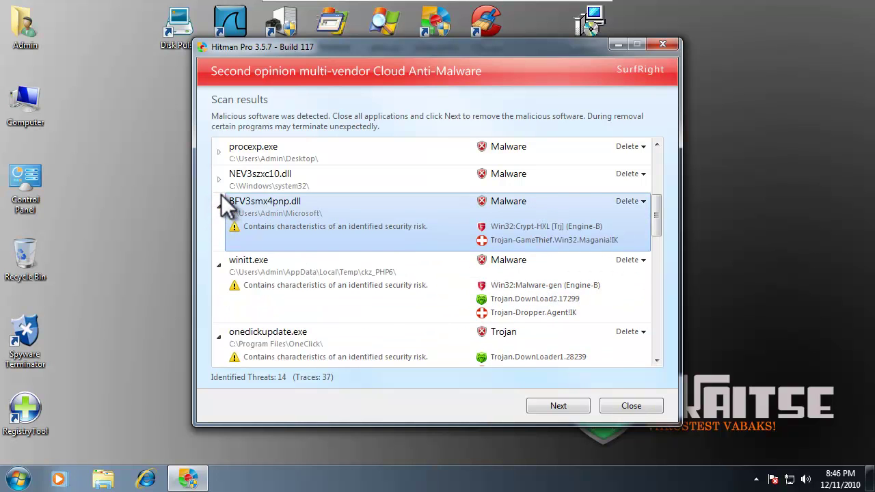
left_click(219, 179)
left_click(222, 158)
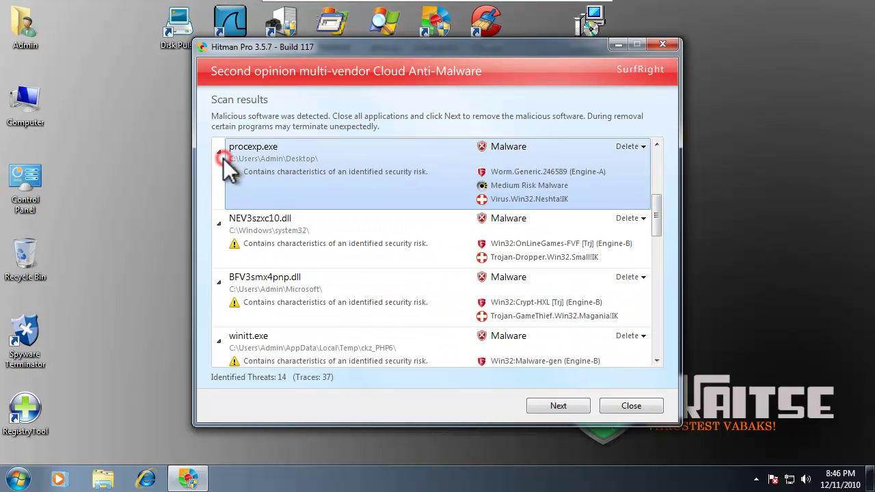
Step: Examine the detections for Procmon.exe, SpywareTerminatorSetup.exe and NEV3szxc20.dll, and close Hitman Pro without removing the threats
left_click_drag(656, 210, 658, 158)
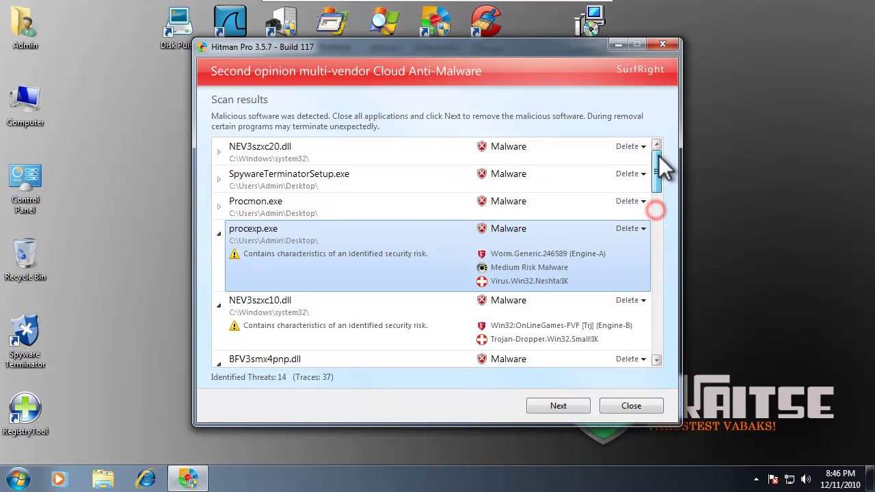
left_click(219, 206)
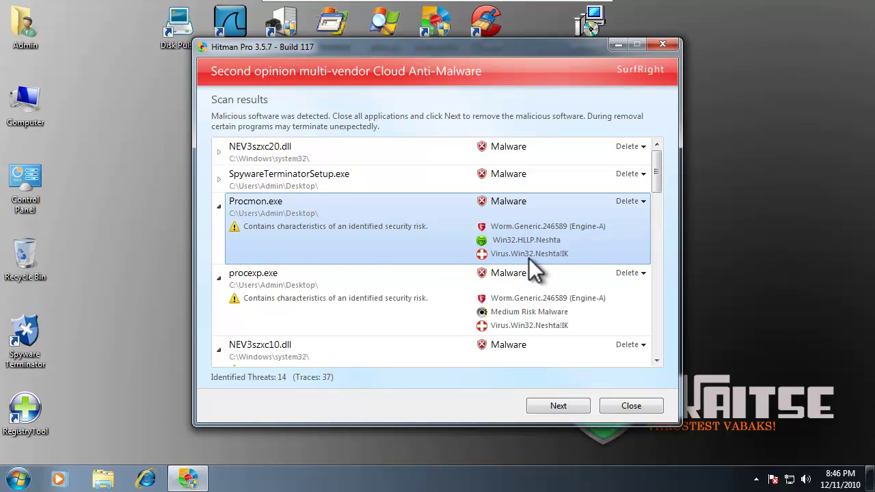
left_click(220, 179)
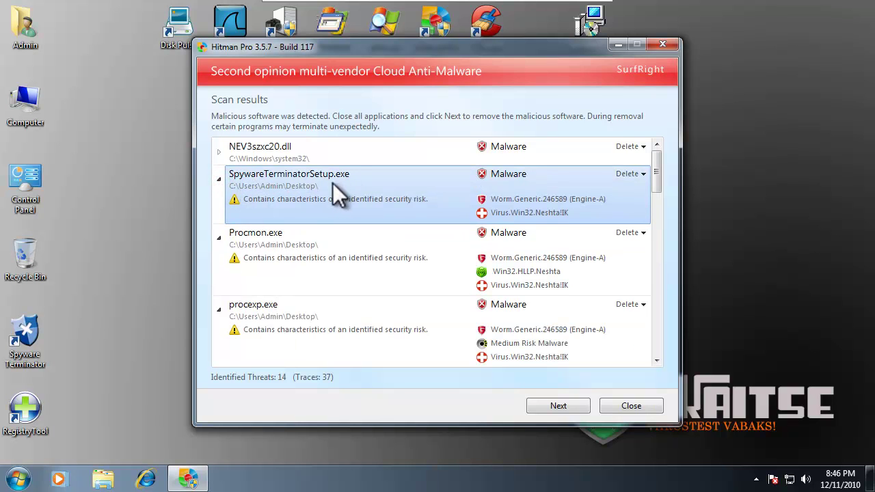
left_click(219, 152)
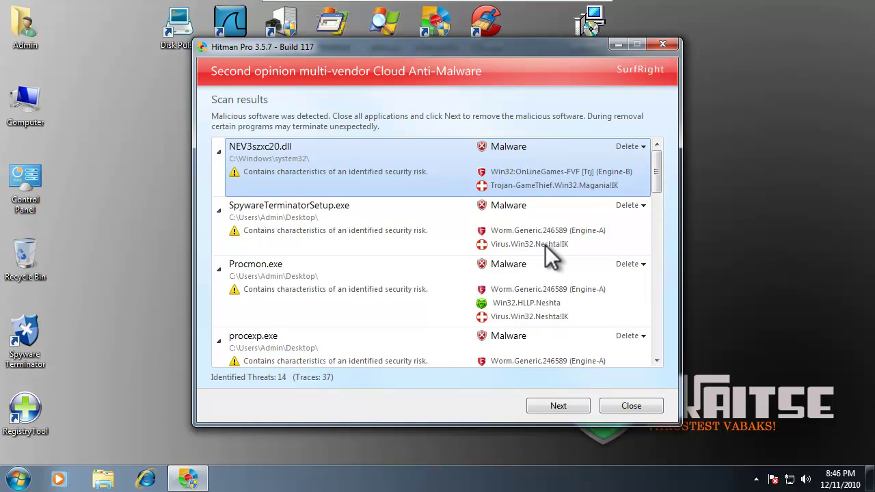
left_click(638, 406)
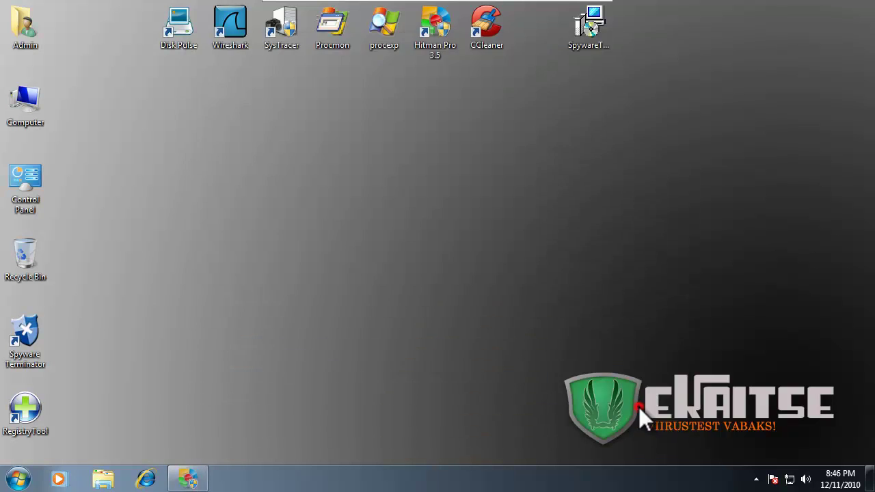